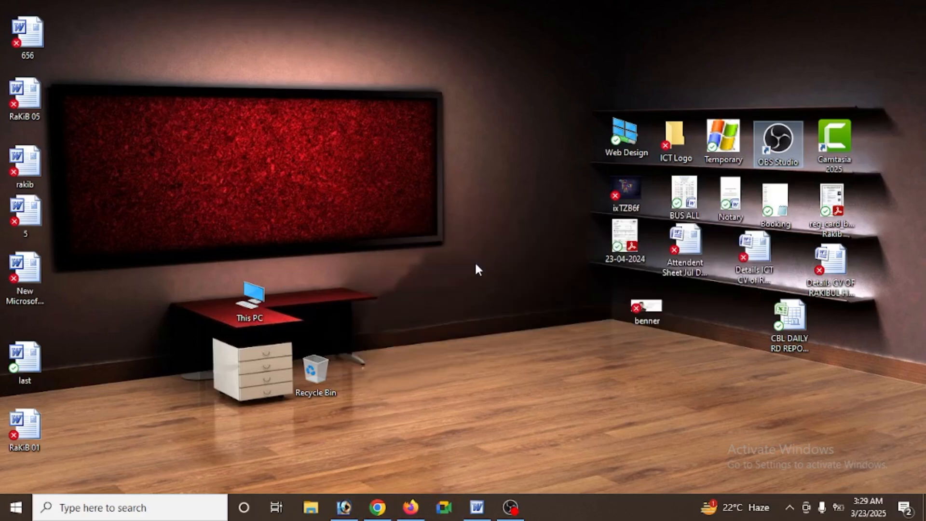
# Switch to the RaKiB 05 document in Word and view the available proofing tools.
pyautogui.click(477, 507)
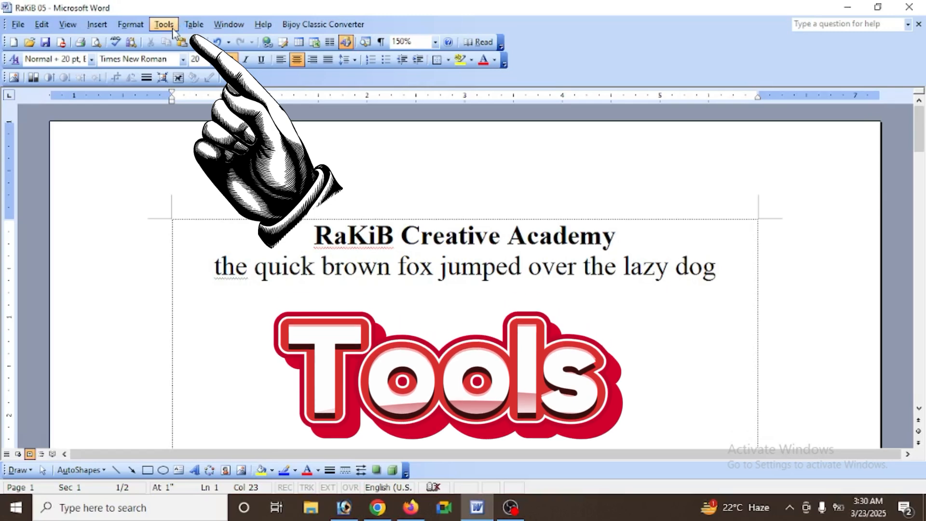
pyautogui.click(164, 24)
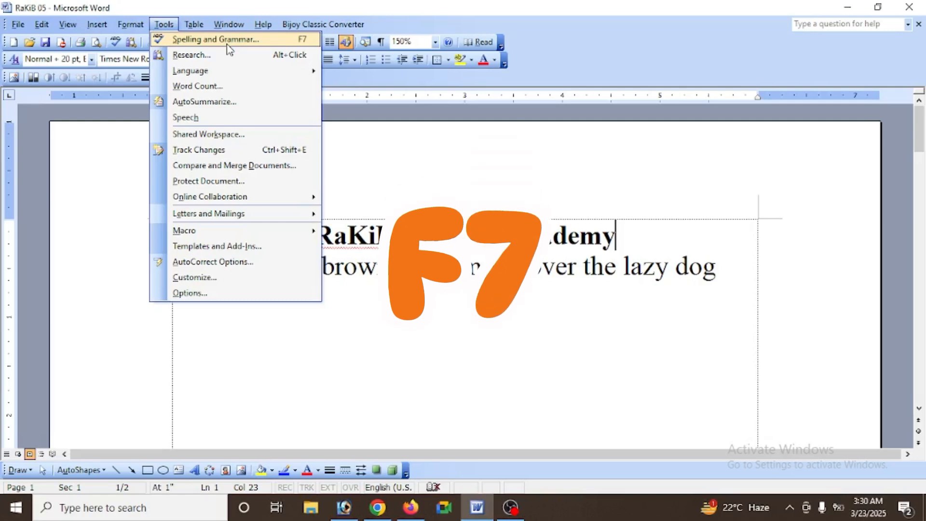
pyautogui.click(228, 45)
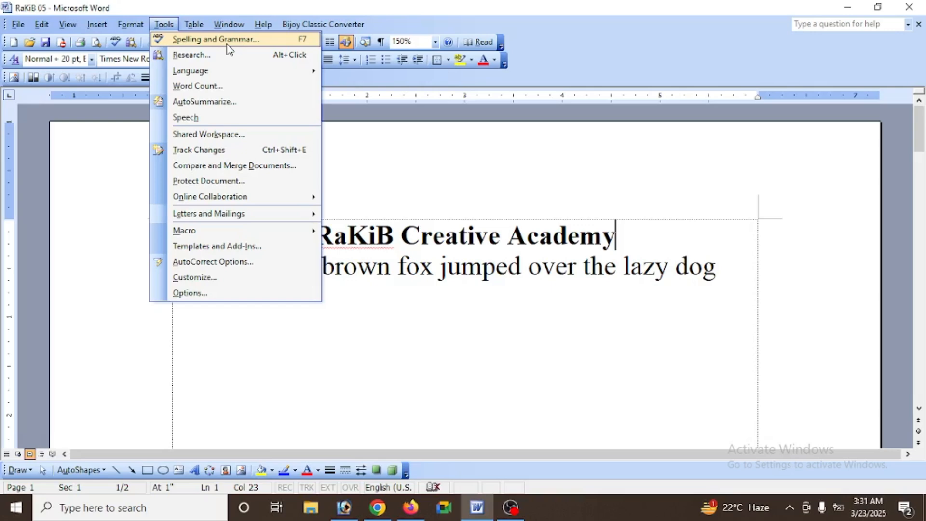
pyautogui.doubleClick(480, 274)
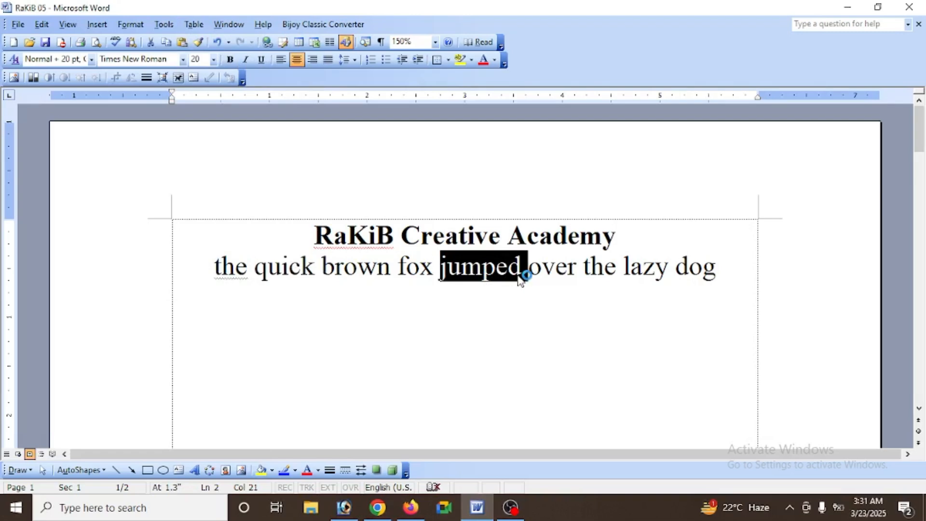
pyautogui.click(715, 274)
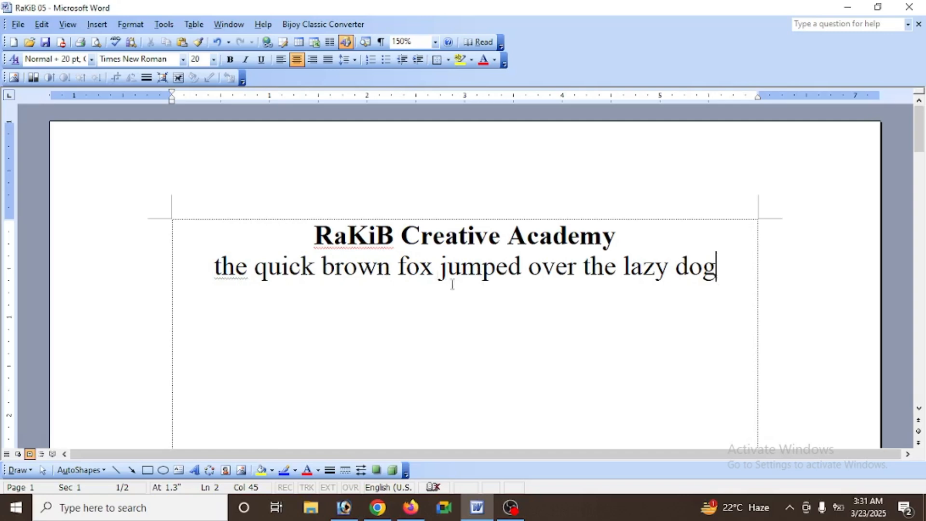
# Change the word "brown" in the second line to the misspelling "browm".
pyautogui.doubleClick(385, 274)
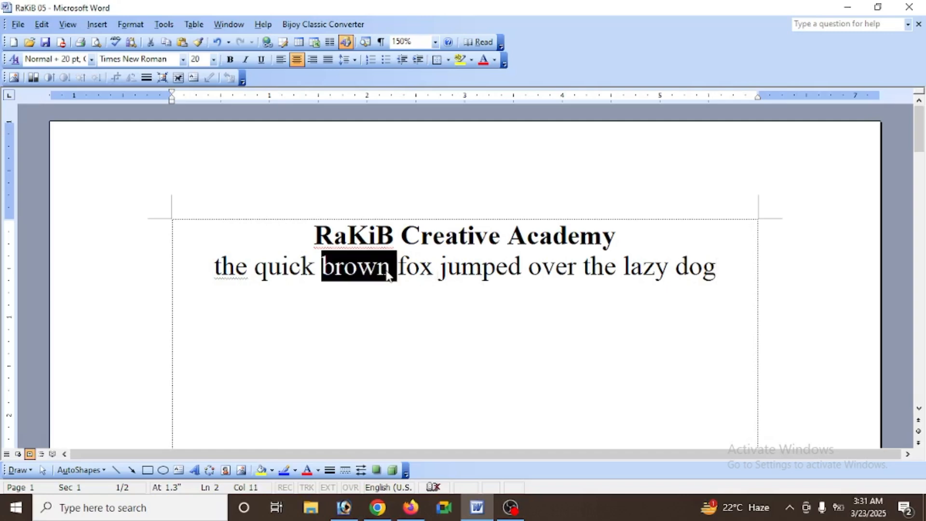
pyautogui.press('Right')
pyautogui.press('Left')
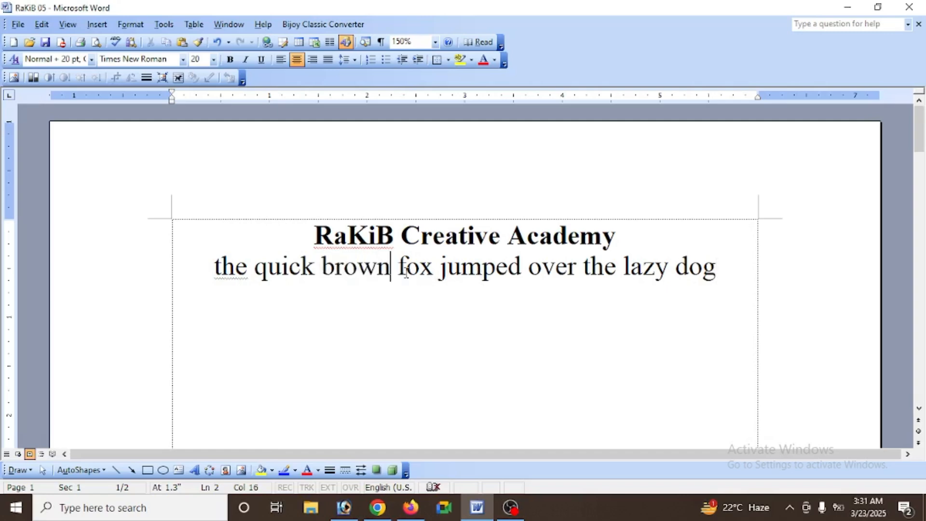
pyautogui.press('BackSpace')
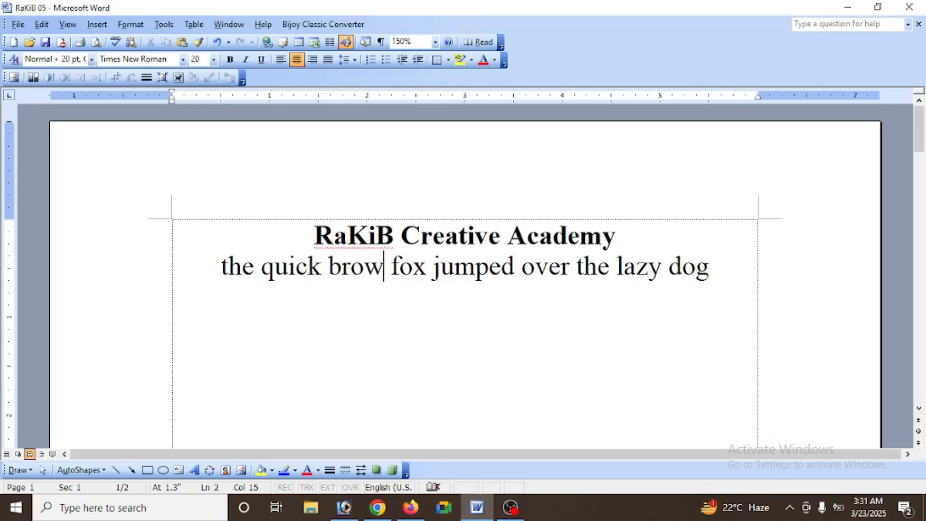
pyautogui.write('m')
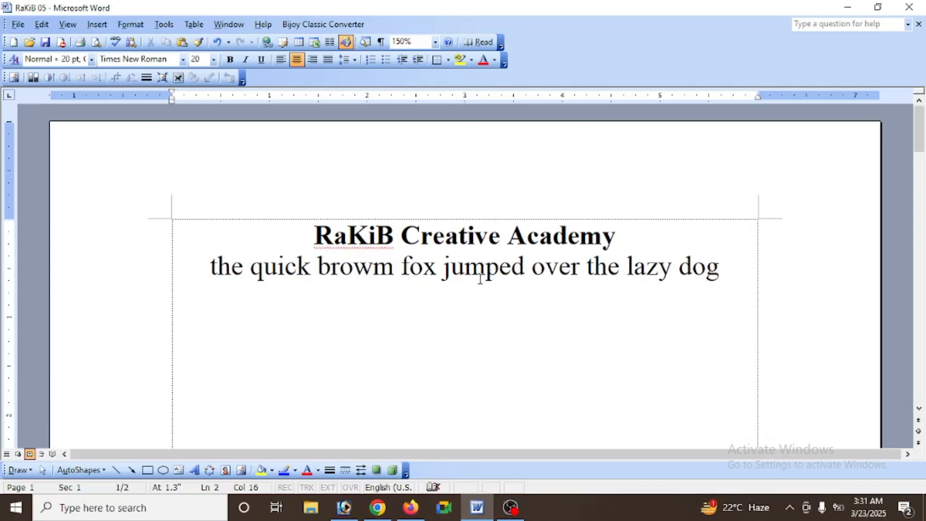
pyautogui.click(480, 277)
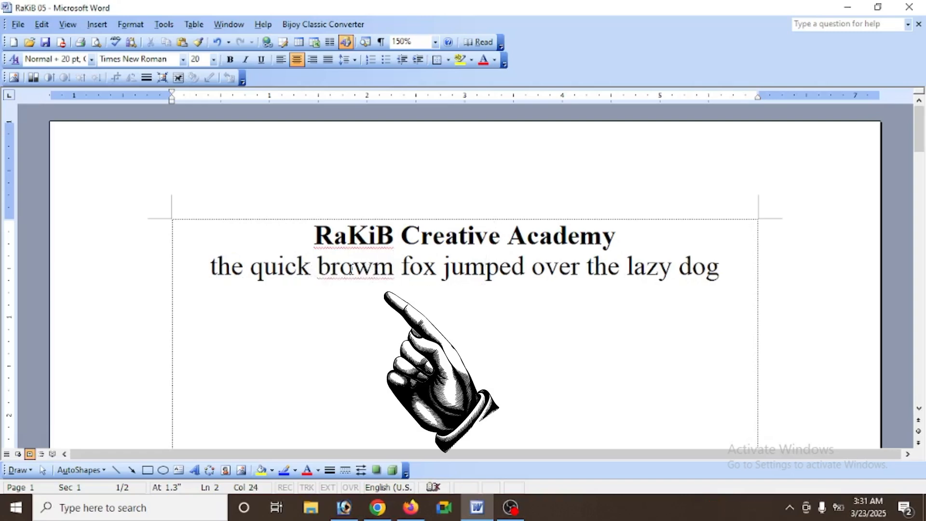
# Examine the underlined words "browm" and "RaKiB" and the sentence in the second line.
pyautogui.moveTo(318, 269); pyautogui.dragTo(393, 271)
pyautogui.click(393, 271)
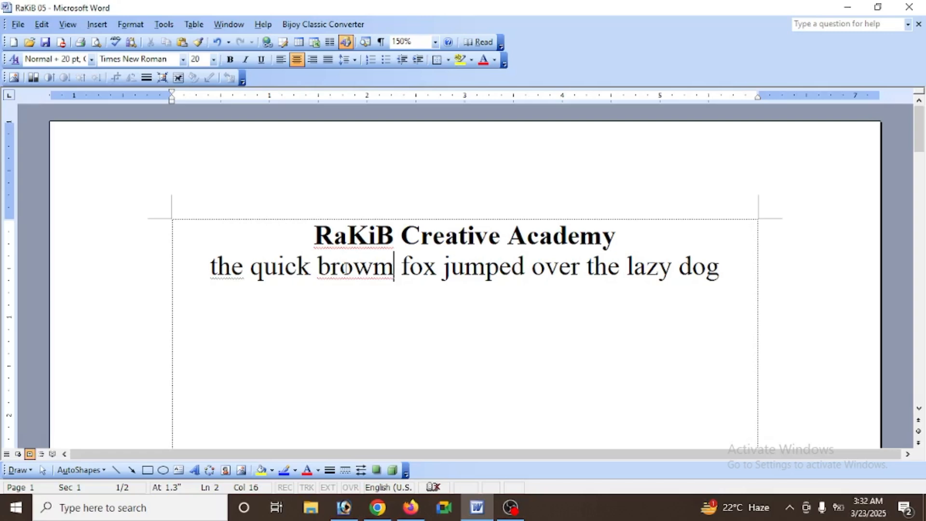
pyautogui.moveTo(315, 236)
pyautogui.mouseDown()
pyautogui.moveTo(393, 235)
pyautogui.moveTo(314, 236)
pyautogui.mouseUp()
pyautogui.click(393, 235)
pyautogui.click(371, 304)
pyautogui.moveTo(212, 266); pyautogui.dragTo(700, 273)
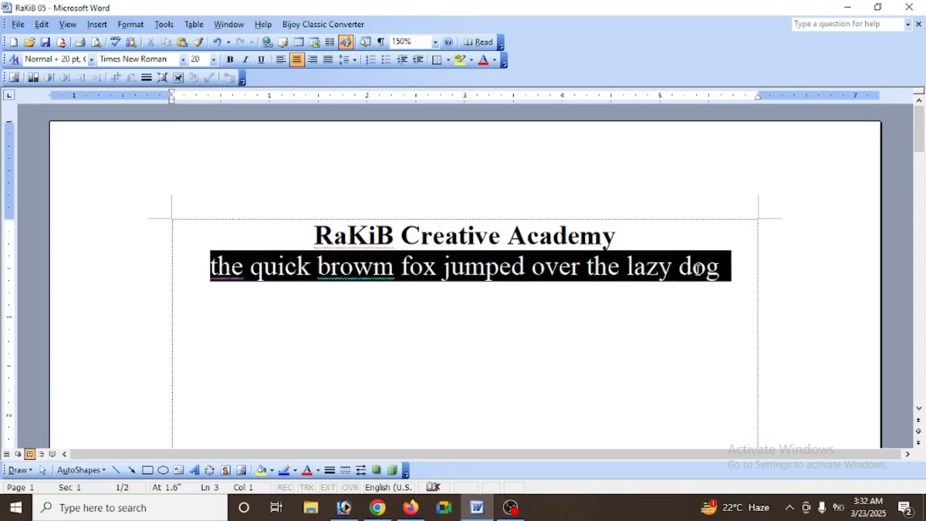
pyautogui.click(391, 277)
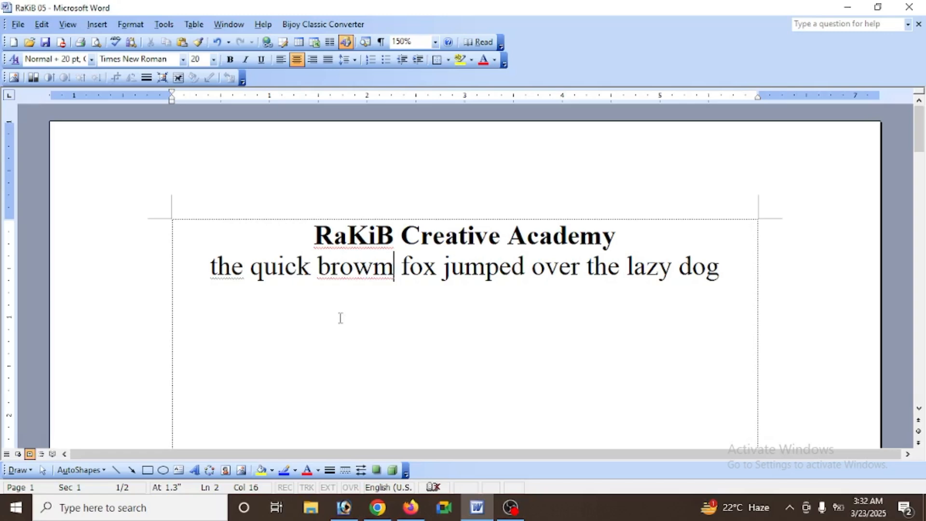
# Run the Spelling and Grammar check, replace "browm" with the suggestion "brown", and end the check.
pyautogui.click(165, 25)
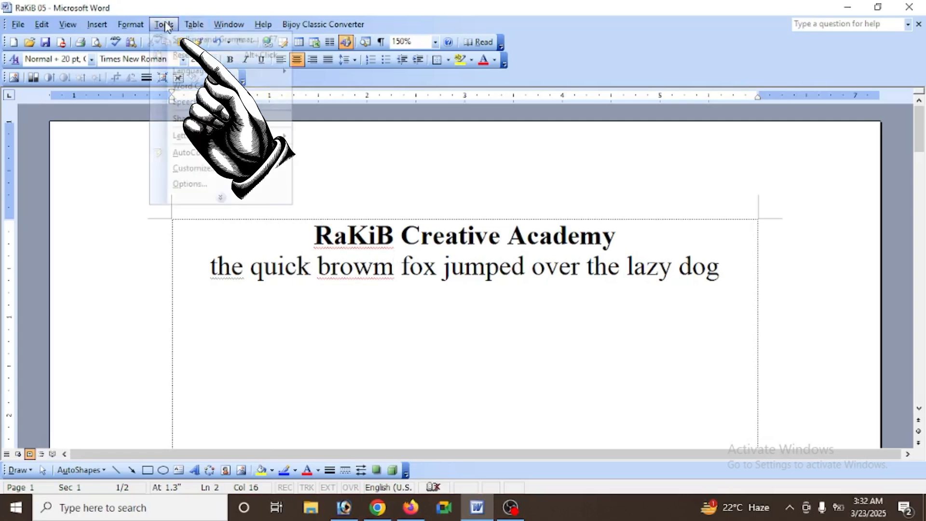
pyautogui.click(184, 39)
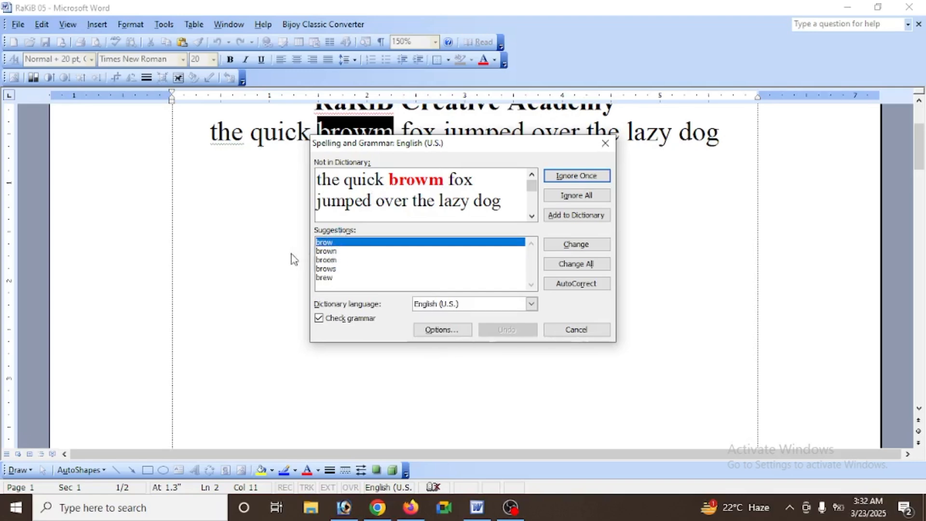
pyautogui.click(338, 251)
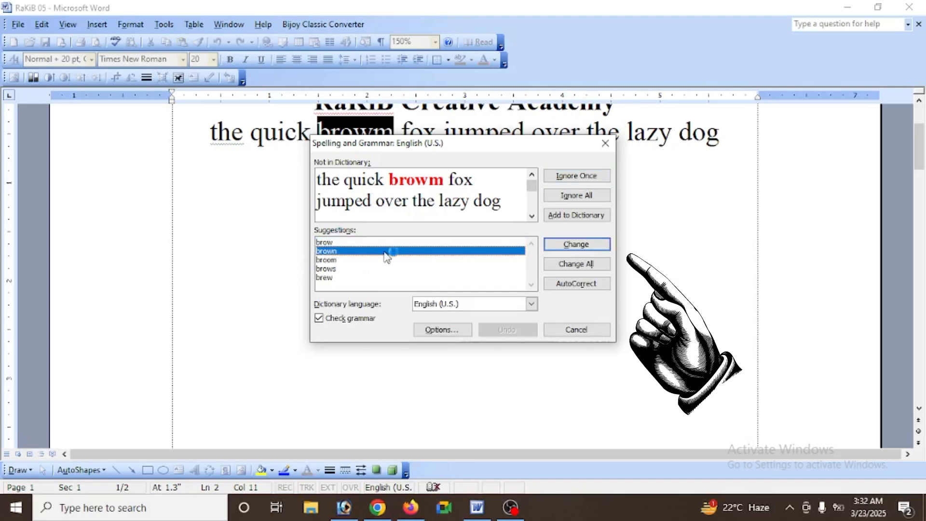
pyautogui.click(560, 245)
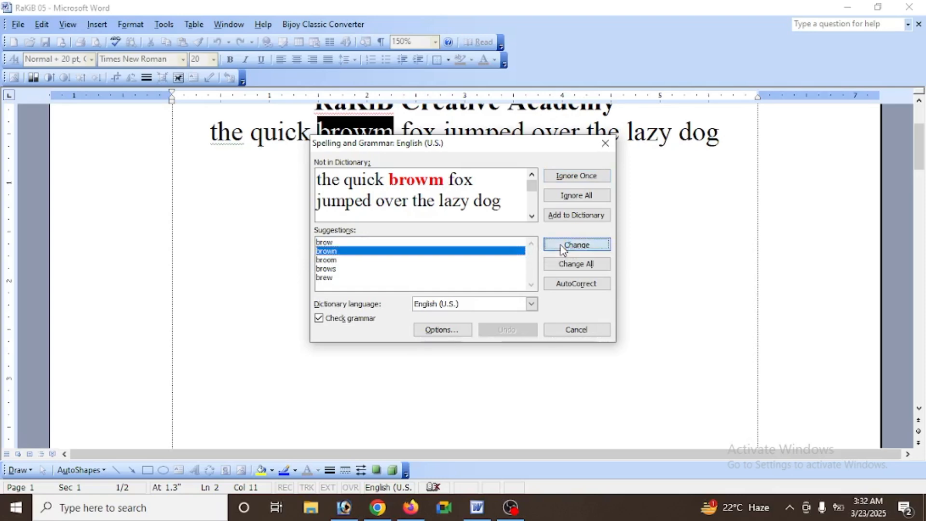
pyautogui.click(604, 145)
pyautogui.click(467, 183)
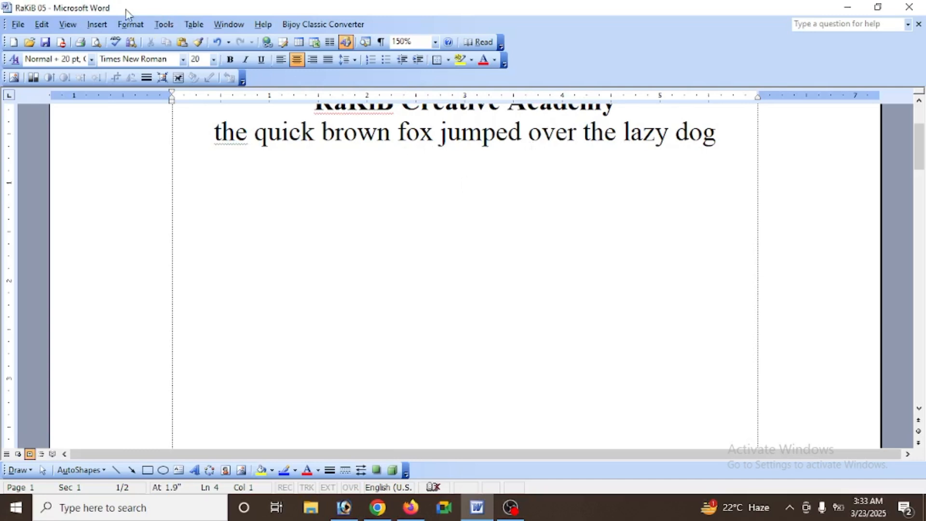
# Misspell "brown" in the second line as "browm" again.
pyautogui.click(389, 136)
pyautogui.press('BackSpace')
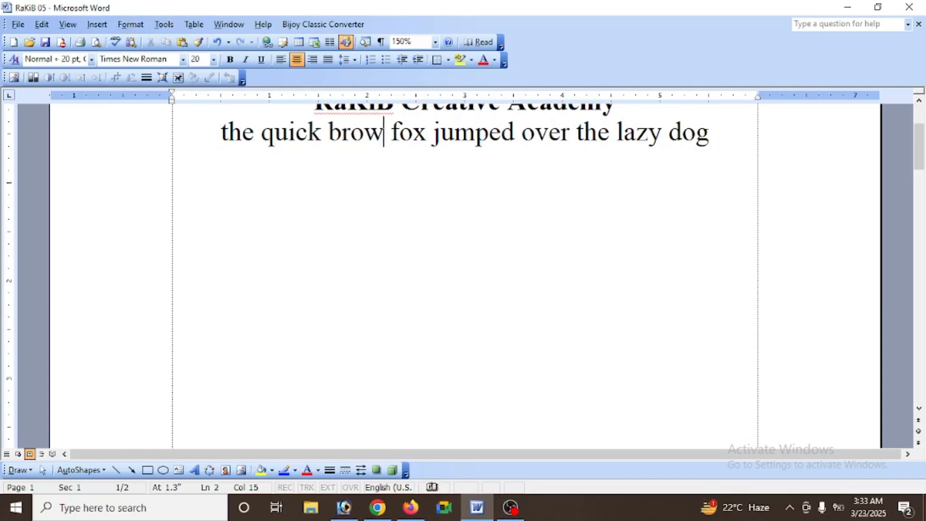
pyautogui.write('m')
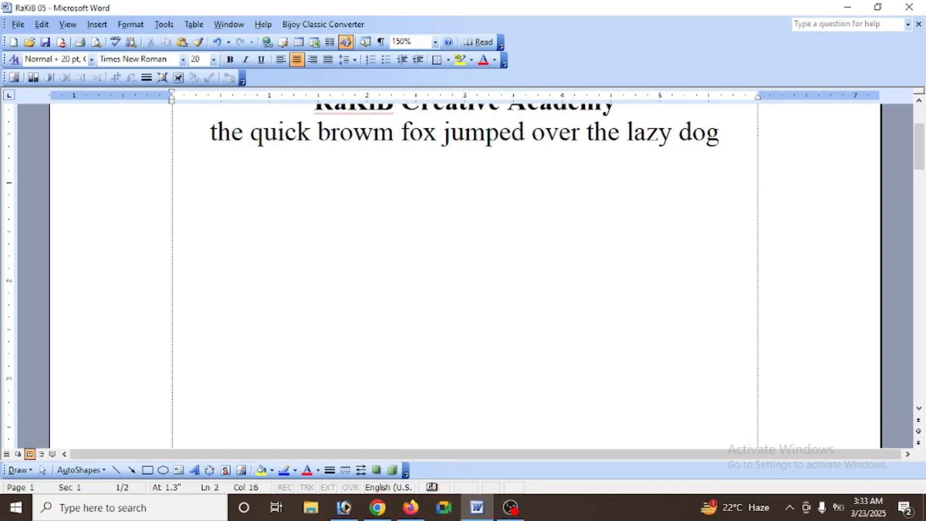
pyautogui.click(478, 246)
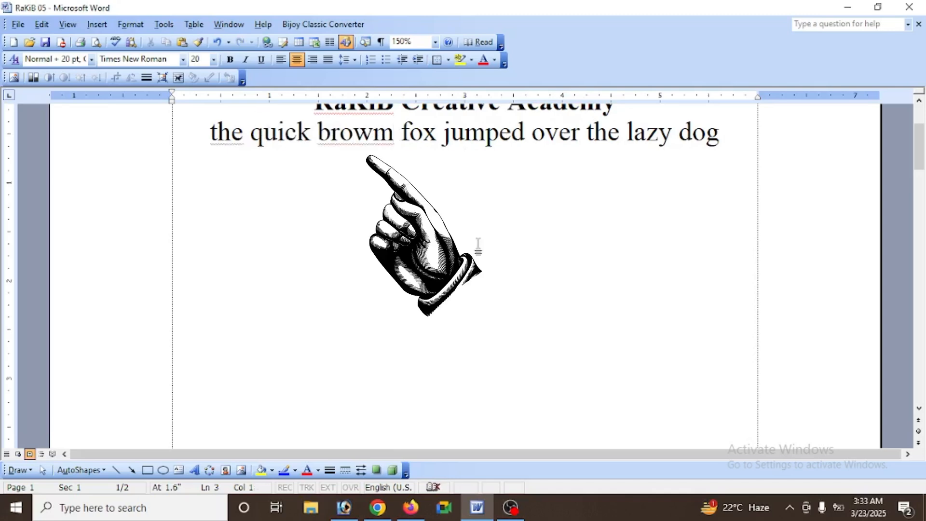
# Correct "browm" with the suggested spelling "brown" directly in the text, without running the full check.
pyautogui.scroll(3, 478, 246)
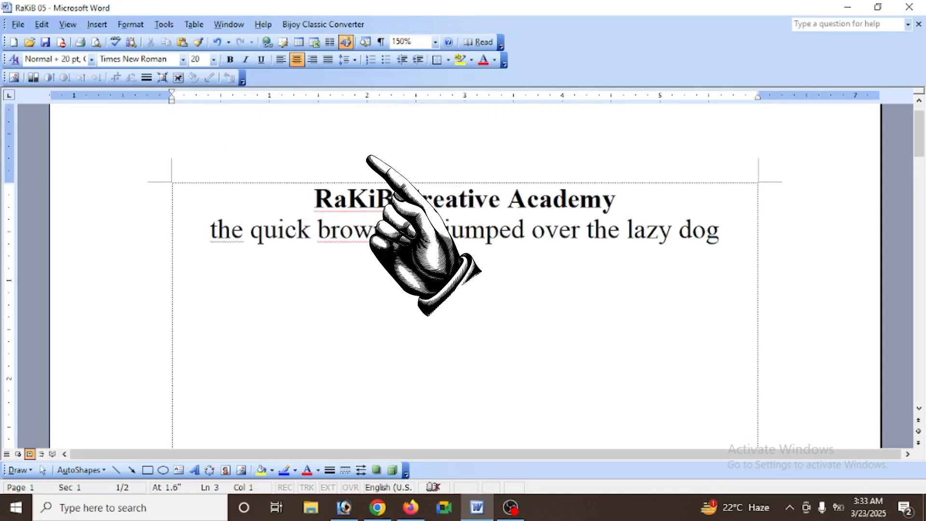
pyautogui.rightClick(360, 234)
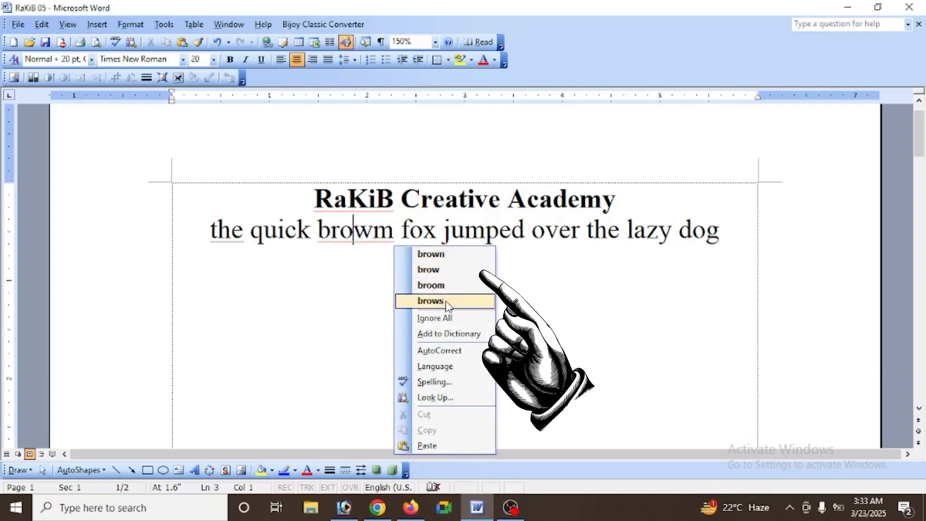
pyautogui.click(447, 262)
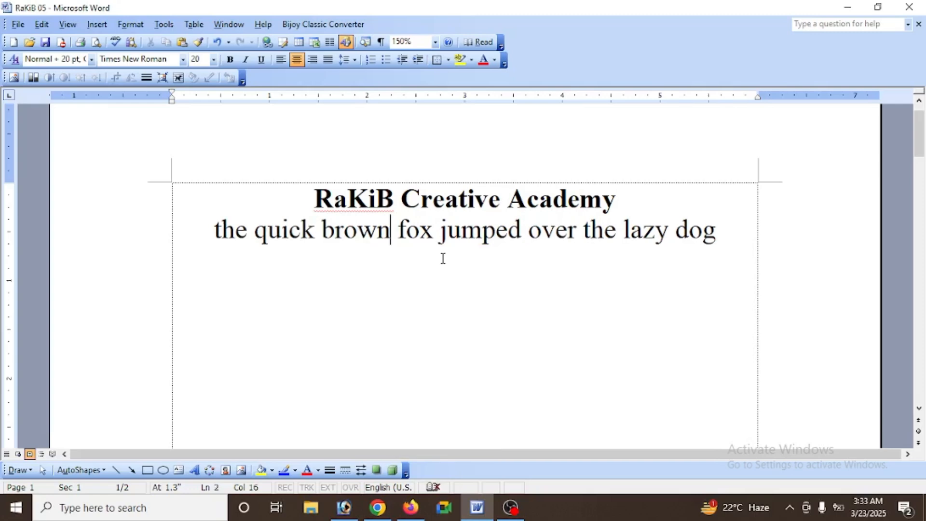
# View the Word Count statistics for the whole document, and close them.
pyautogui.click(163, 25)
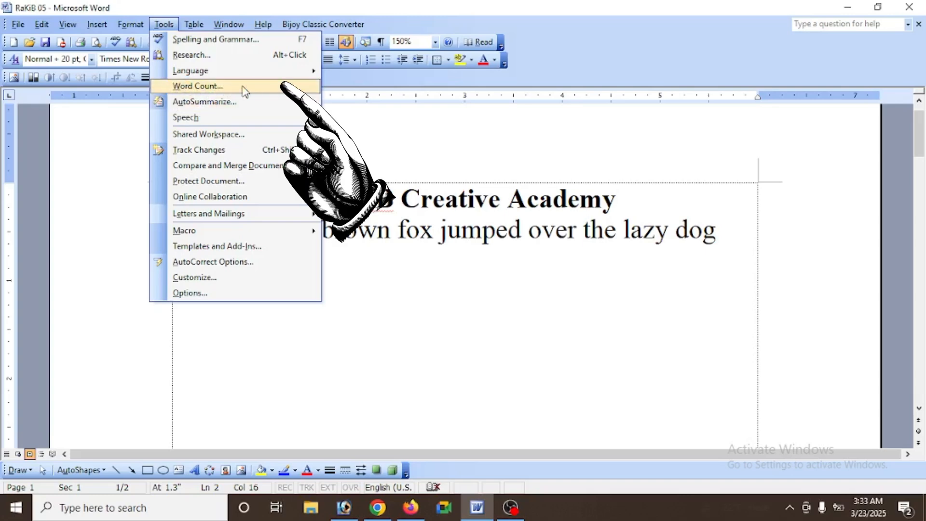
pyautogui.click(439, 267)
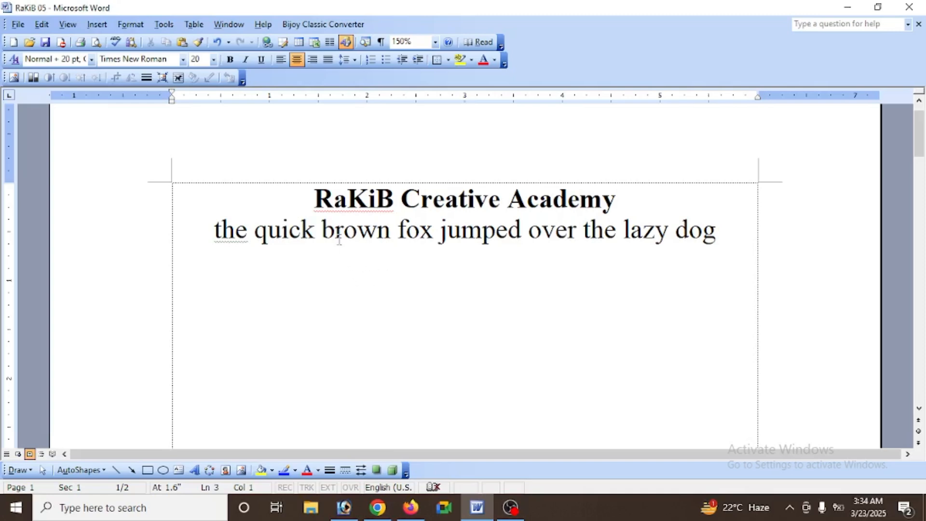
pyautogui.click(162, 26)
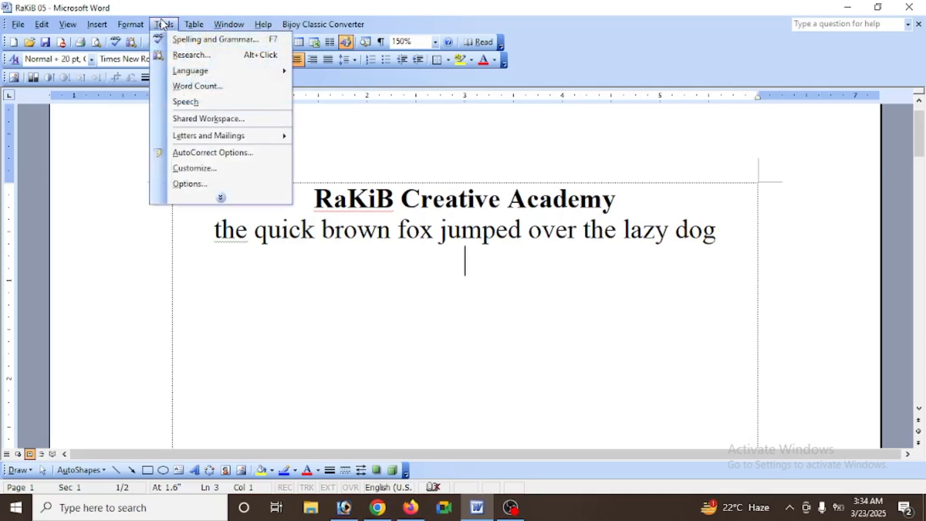
pyautogui.click(184, 86)
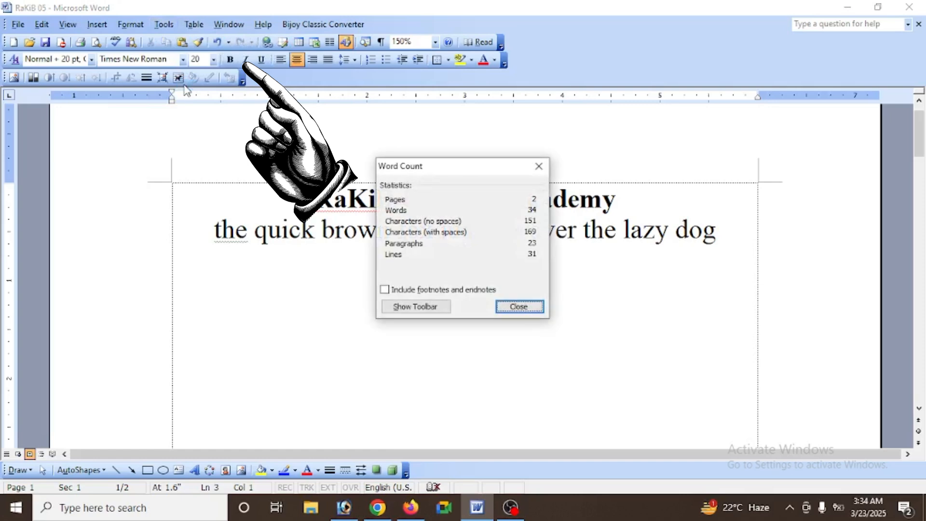
pyautogui.moveTo(418, 154); pyautogui.dragTo(416, 136)
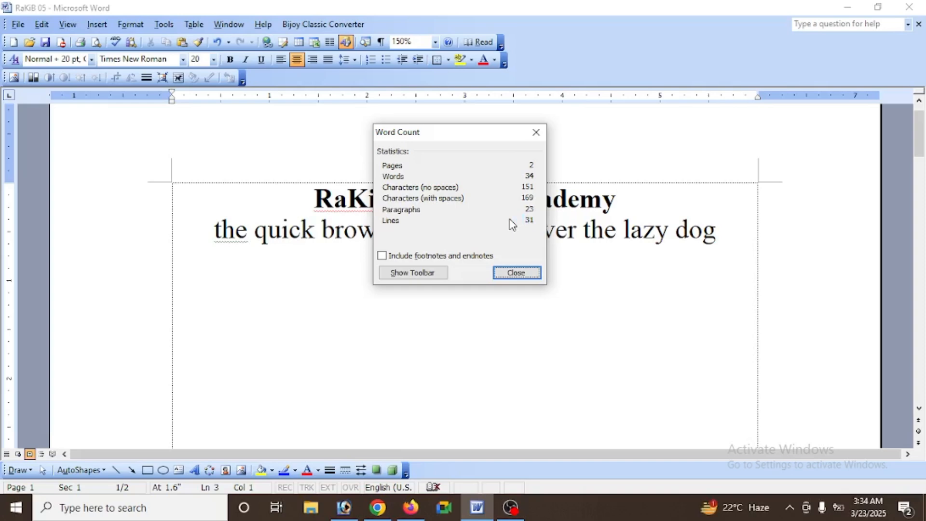
pyautogui.click(535, 133)
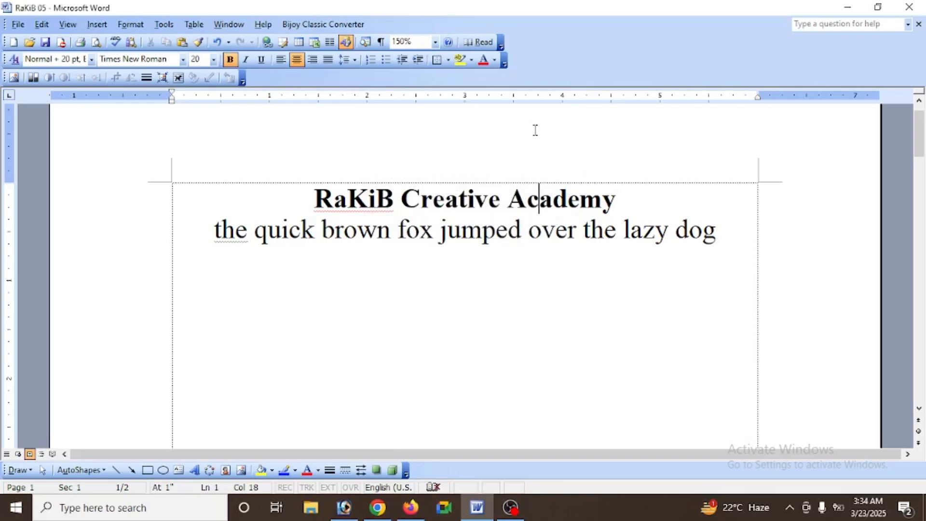
# Look over the table on page 2, highlighting its Serial, Name, Roll and Passing Year columns in turn.
pyautogui.scroll(-1, 381, 228)
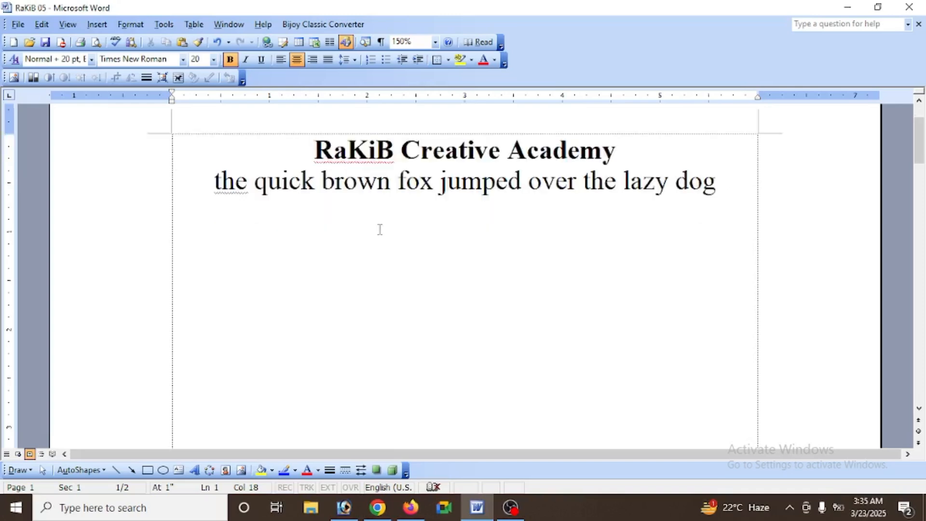
pyautogui.scroll(-1, 380, 229)
pyautogui.scroll(-10, 379, 229)
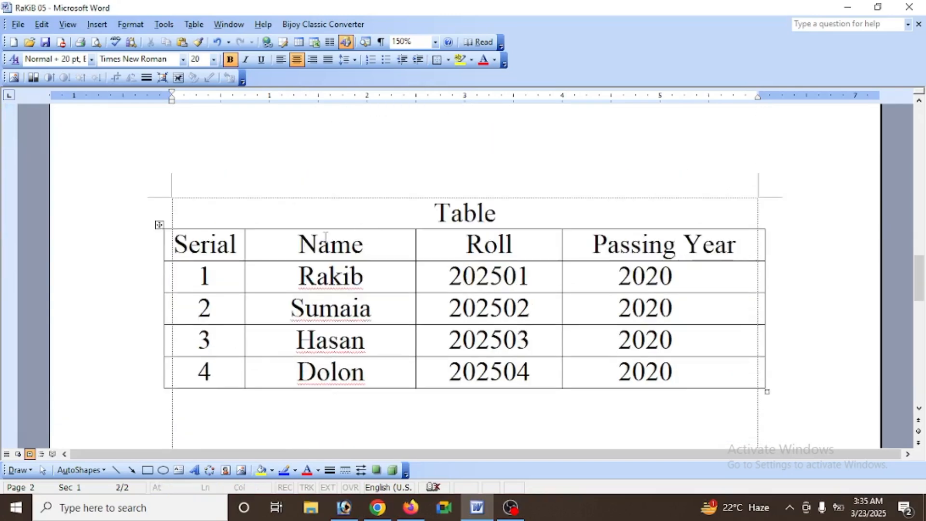
pyautogui.moveTo(425, 206); pyautogui.dragTo(688, 399)
pyautogui.click(581, 400)
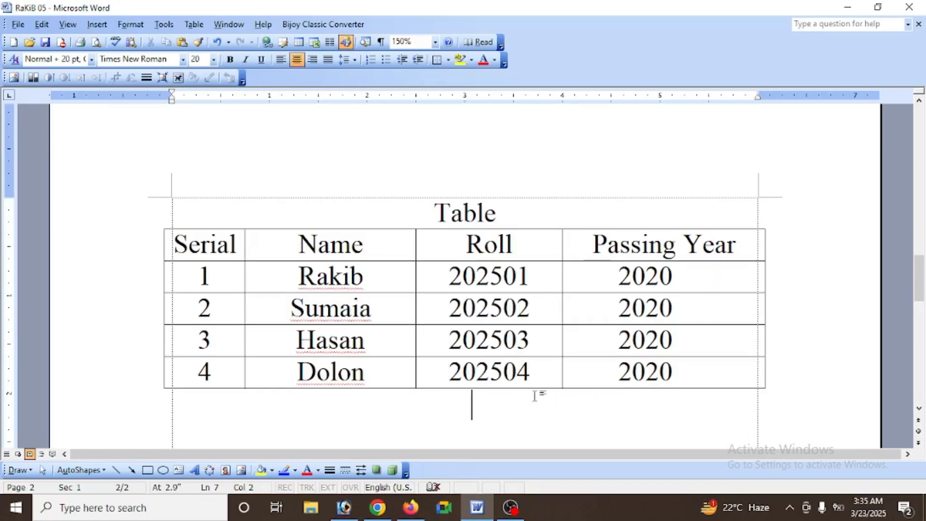
pyautogui.moveTo(193, 241); pyautogui.dragTo(257, 334)
pyautogui.moveTo(305, 246); pyautogui.dragTo(319, 372)
pyautogui.click(483, 245)
pyautogui.moveTo(485, 270); pyautogui.dragTo(492, 372)
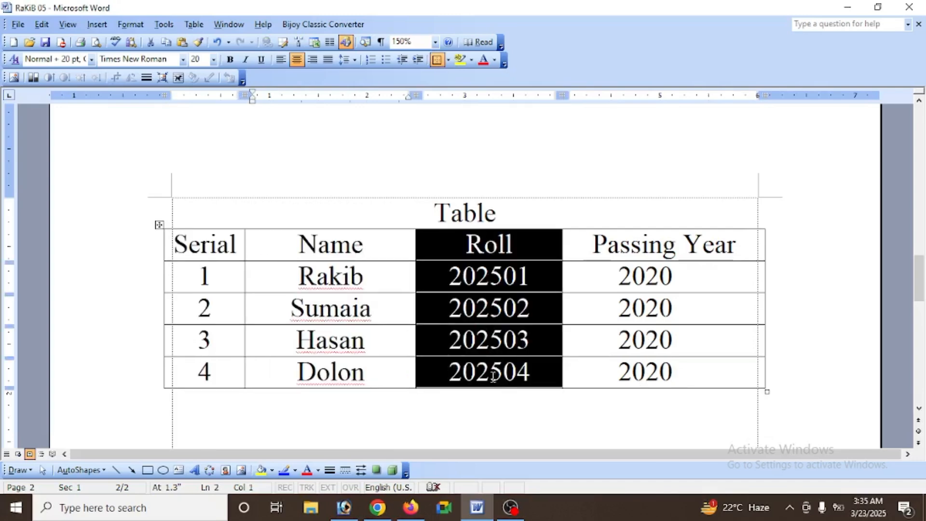
pyautogui.moveTo(628, 246); pyautogui.dragTo(629, 363)
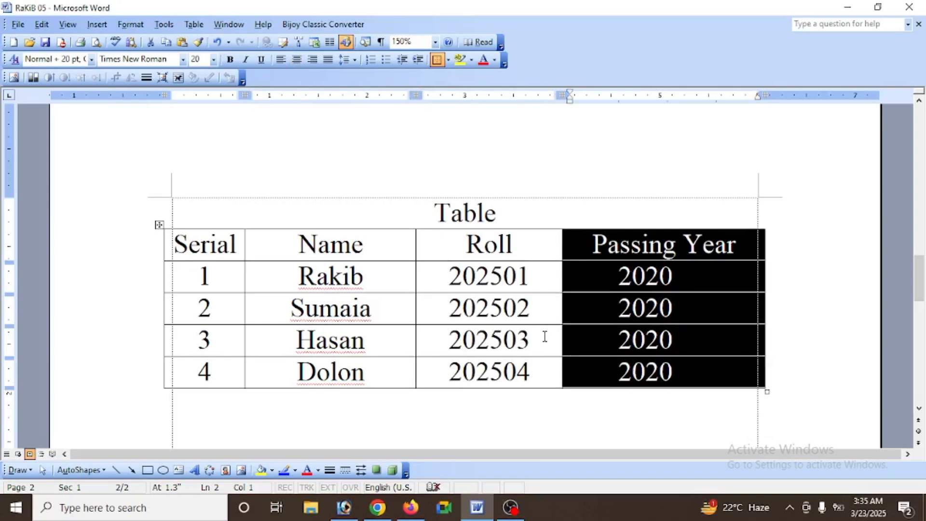
# Go through the page 2 table's four columns again, highlighting each from its heading down to the last row.
pyautogui.moveTo(217, 244); pyautogui.dragTo(239, 374)
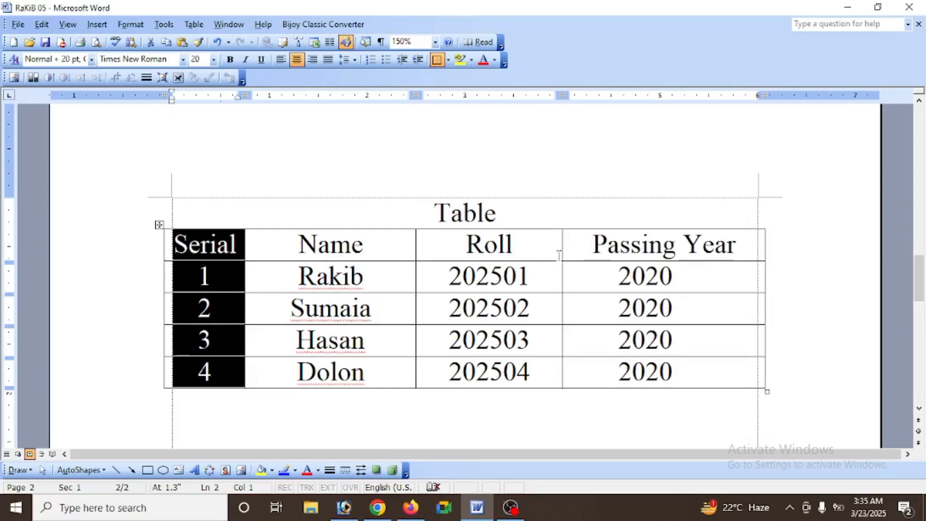
pyautogui.moveTo(359, 248); pyautogui.dragTo(357, 375)
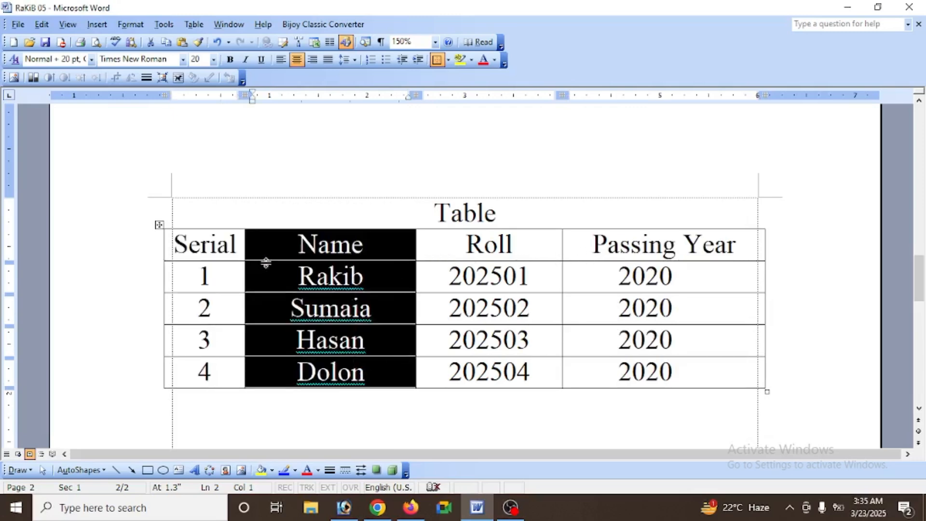
pyautogui.moveTo(203, 247); pyautogui.dragTo(207, 374)
pyautogui.moveTo(311, 251); pyautogui.dragTo(328, 374)
pyautogui.moveTo(486, 254); pyautogui.dragTo(488, 372)
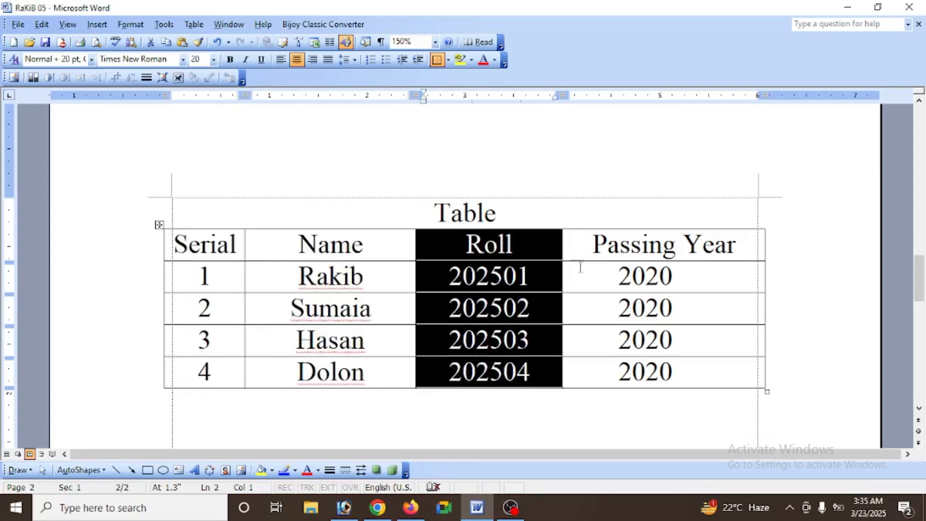
pyautogui.moveTo(590, 253); pyautogui.dragTo(610, 358)
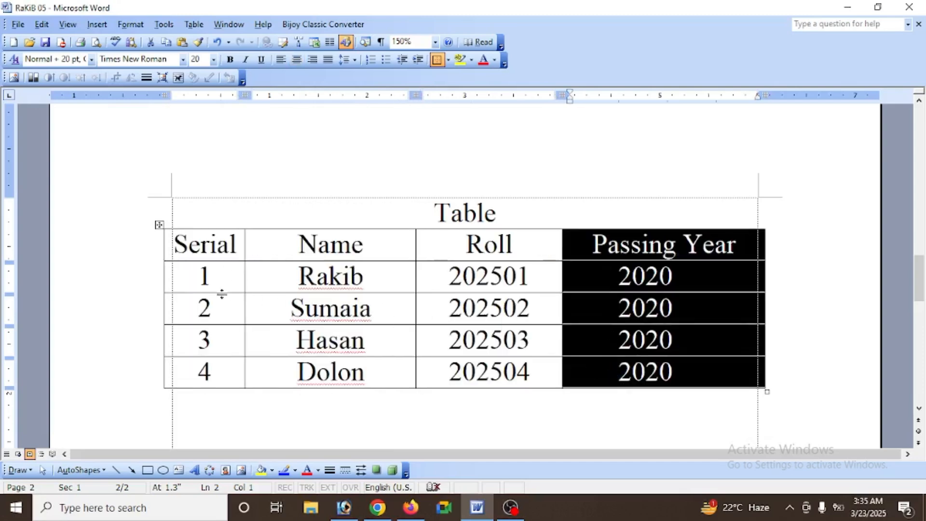
# Examine the page 2 table row by row, highlighting whole rows, and recheck its Serial and Name columns.
pyautogui.moveTo(197, 253); pyautogui.dragTo(196, 259)
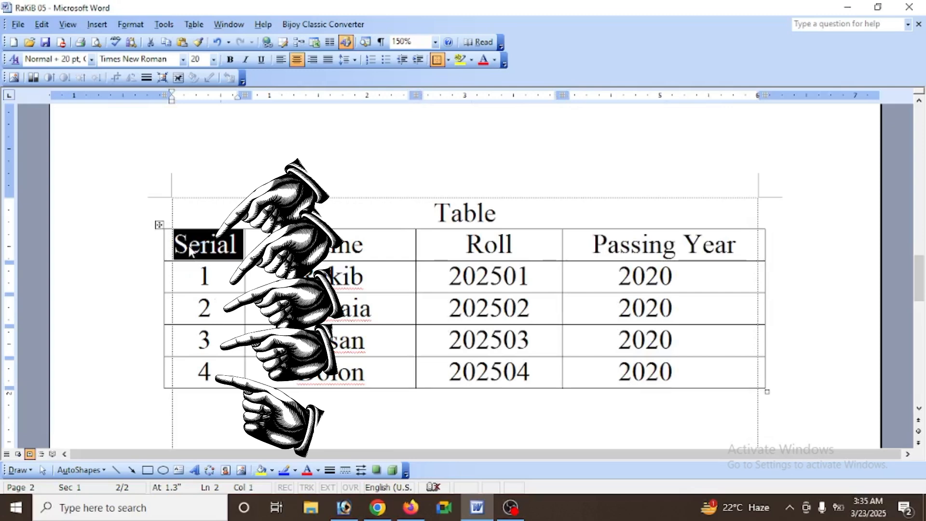
pyautogui.click(196, 277)
pyautogui.moveTo(196, 277); pyautogui.dragTo(574, 278)
pyautogui.moveTo(185, 305); pyautogui.dragTo(620, 313)
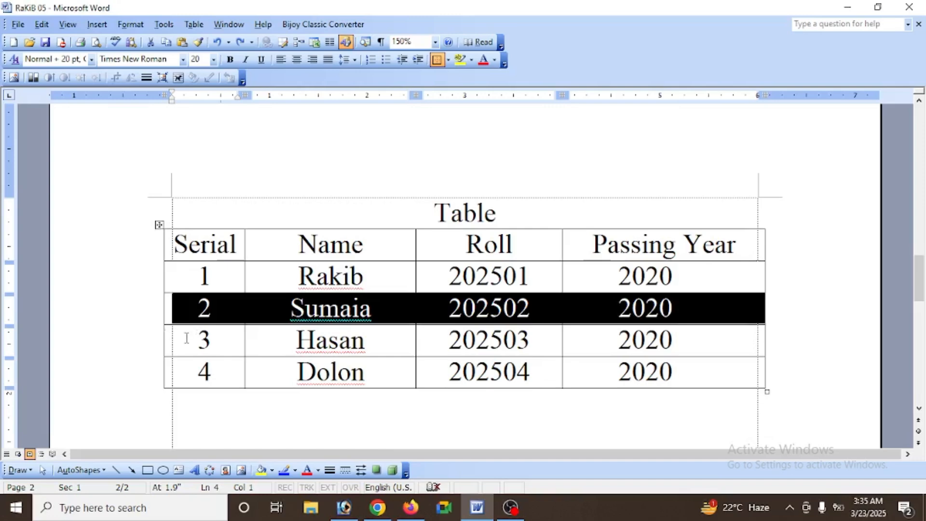
pyautogui.moveTo(187, 337); pyautogui.dragTo(604, 340)
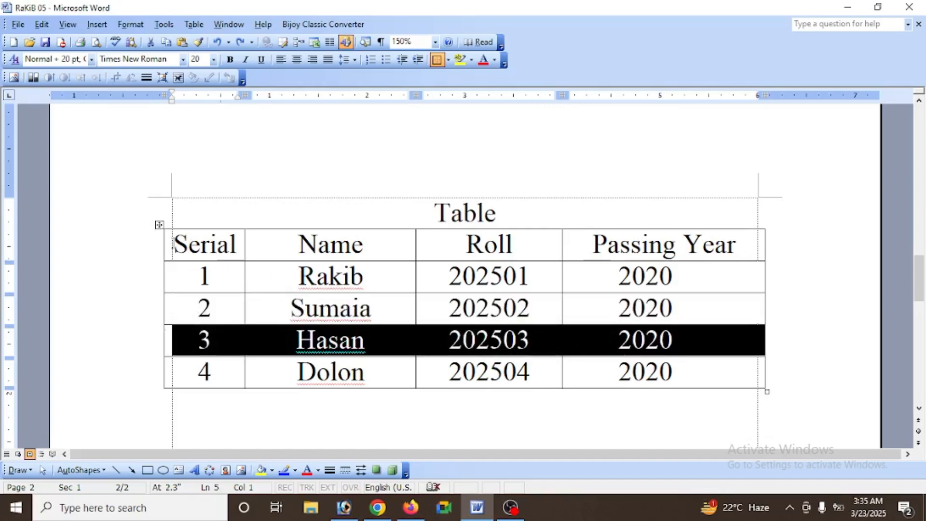
pyautogui.moveTo(175, 242); pyautogui.dragTo(627, 253)
pyautogui.moveTo(637, 279); pyautogui.dragTo(186, 283)
pyautogui.moveTo(184, 316); pyautogui.dragTo(605, 310)
pyautogui.click(645, 307)
pyautogui.moveTo(189, 245); pyautogui.dragTo(201, 267)
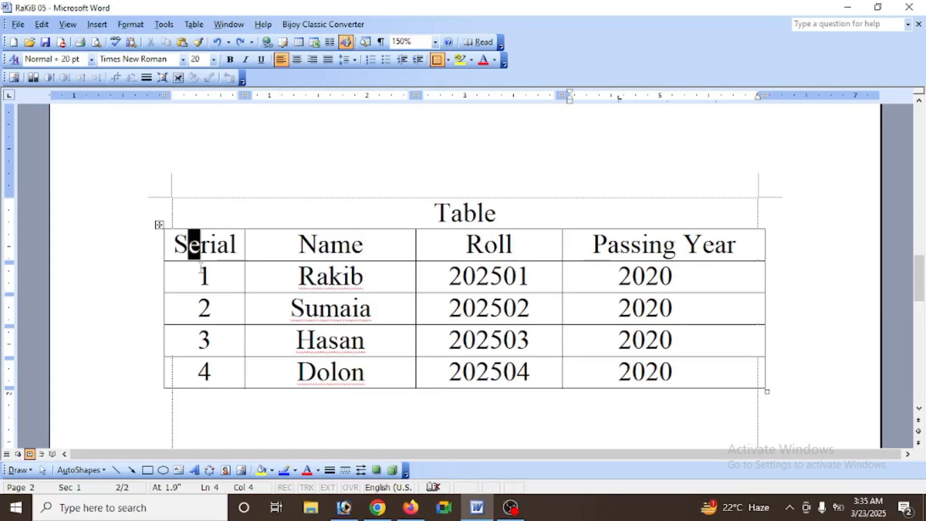
pyautogui.click(212, 372)
pyautogui.moveTo(327, 252); pyautogui.dragTo(327, 382)
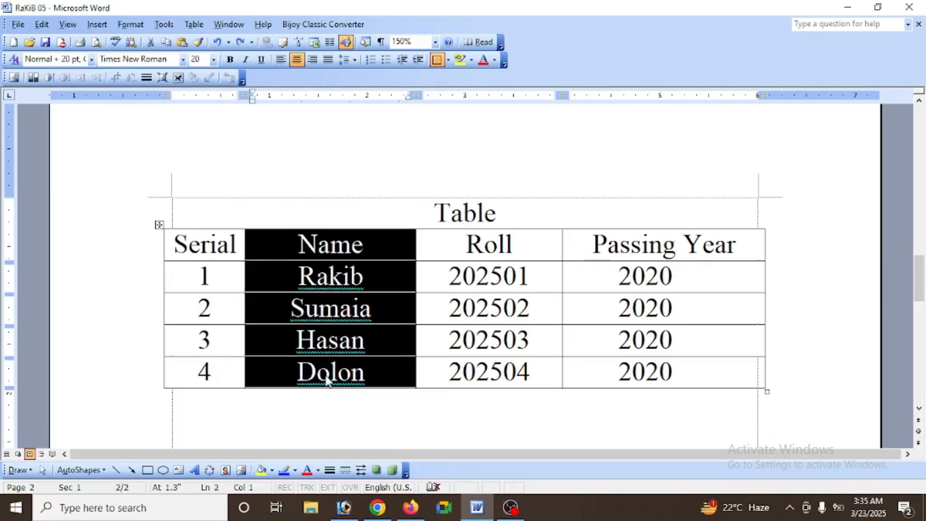
pyautogui.click(531, 303)
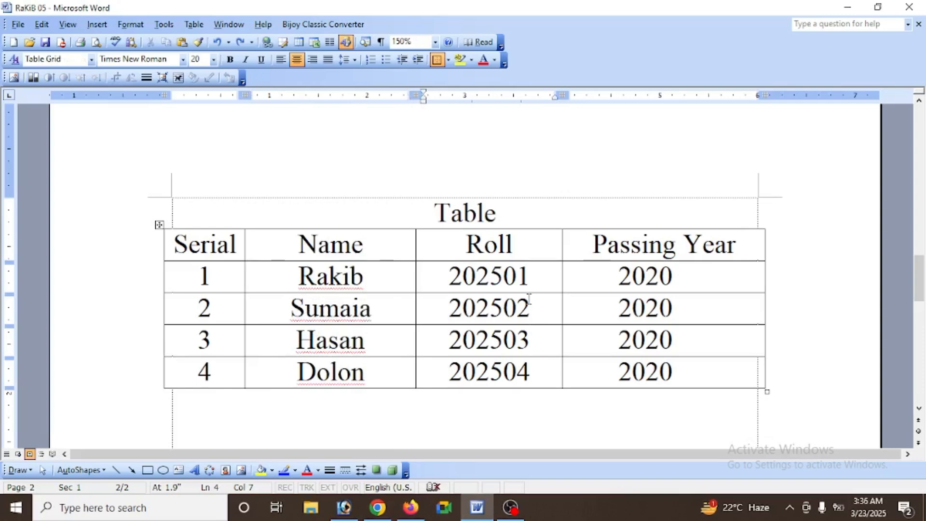
# Add a new empty line below the sentence ending in "lazy dog" on page 1.
pyautogui.scroll(5, 529, 297)
pyautogui.scroll(10, 529, 298)
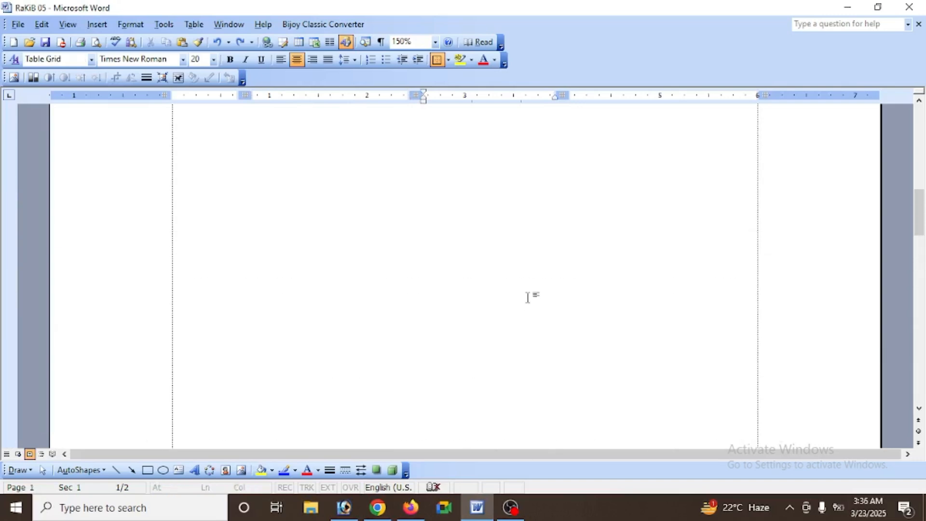
pyautogui.scroll(-2, 694, 275)
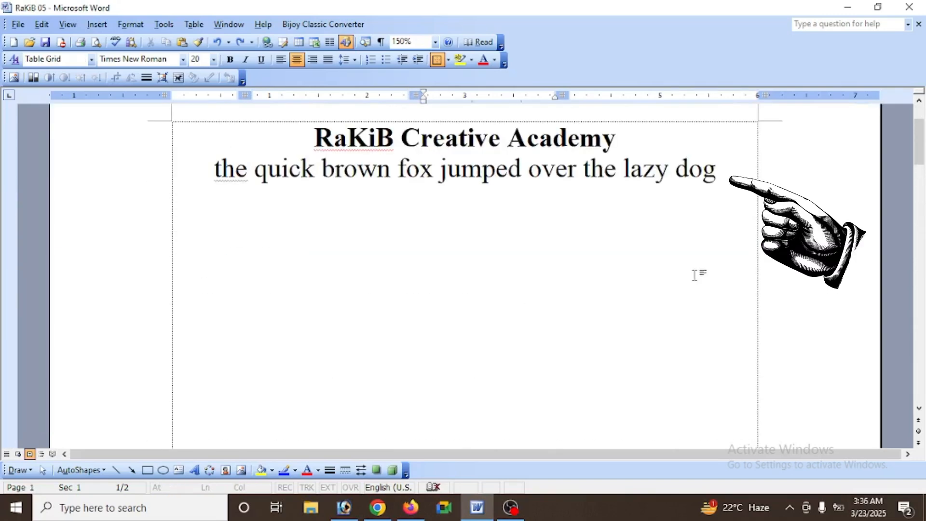
pyautogui.click(721, 168)
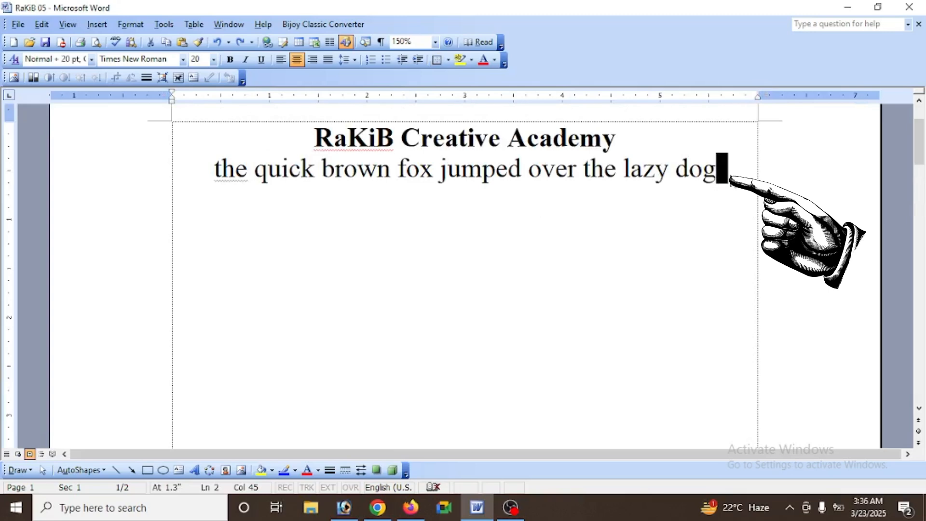
pyautogui.press('Return')
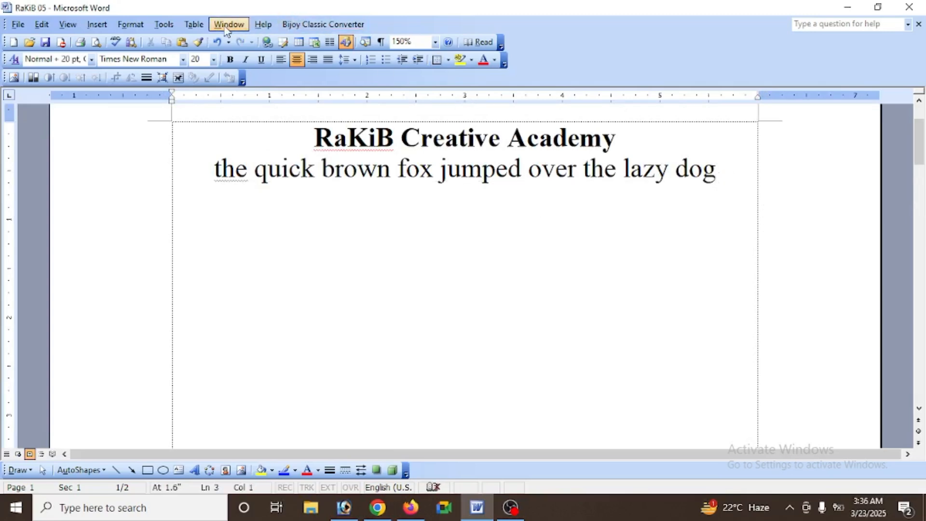
# Insert a table with 4 columns and 5 rows on the empty line below the sentence on page 1.
pyautogui.click(195, 28)
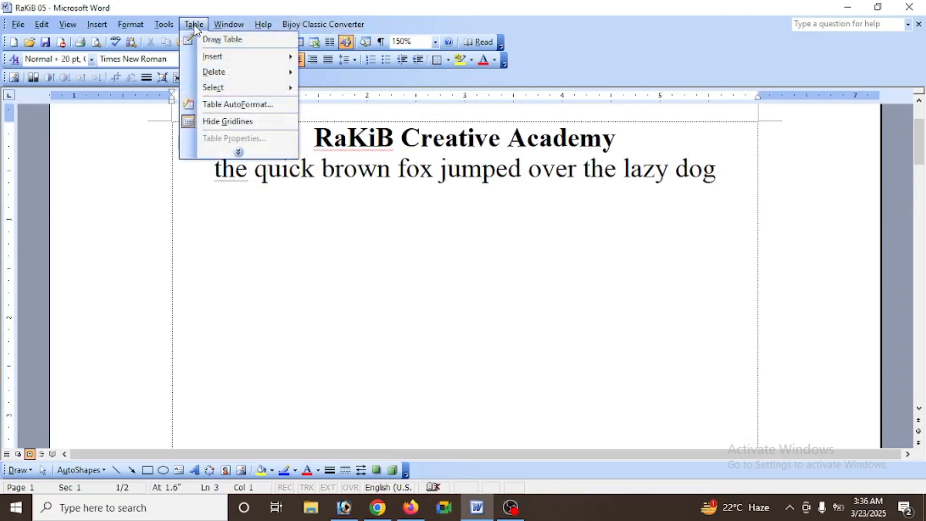
pyautogui.moveTo(201, 58)
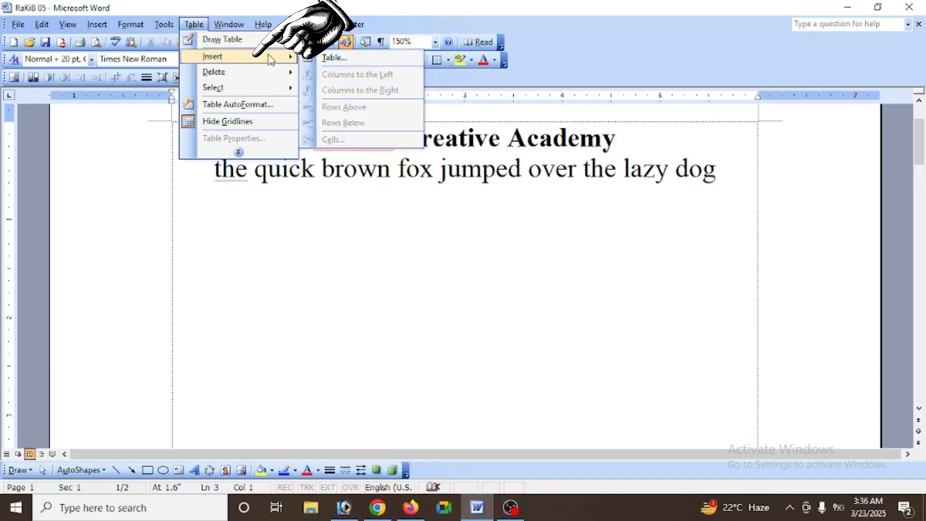
pyautogui.click(351, 58)
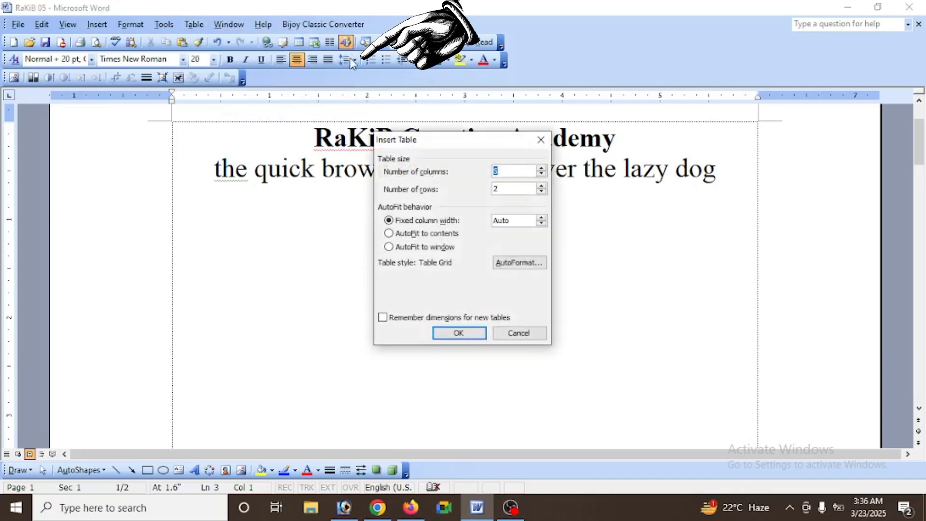
pyautogui.moveTo(459, 141); pyautogui.dragTo(461, 94)
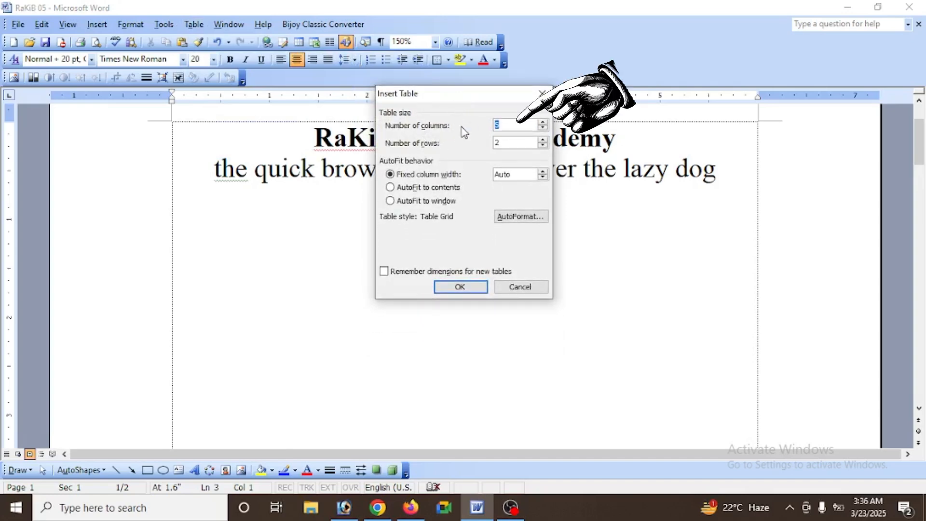
pyautogui.moveTo(511, 125); pyautogui.dragTo(458, 128)
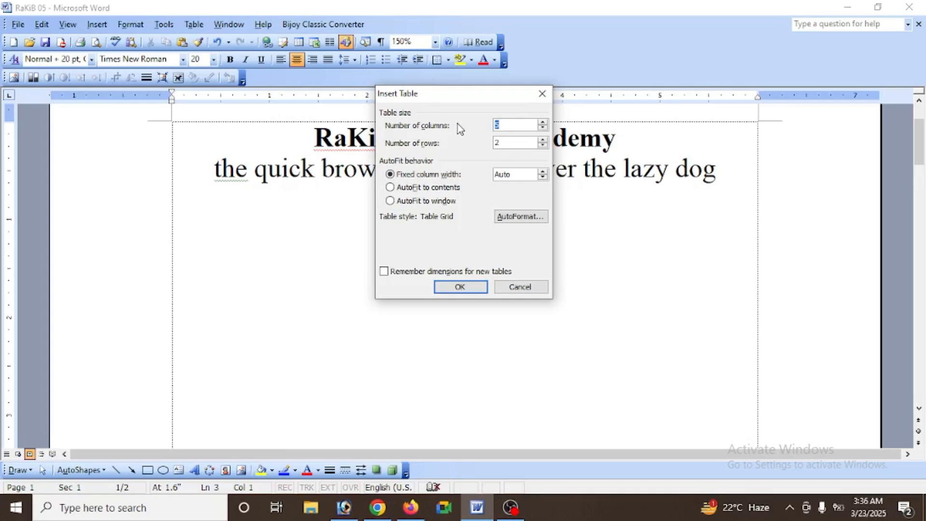
pyautogui.write('4')
pyautogui.write('2')
pyautogui.moveTo(498, 143); pyautogui.dragTo(487, 147)
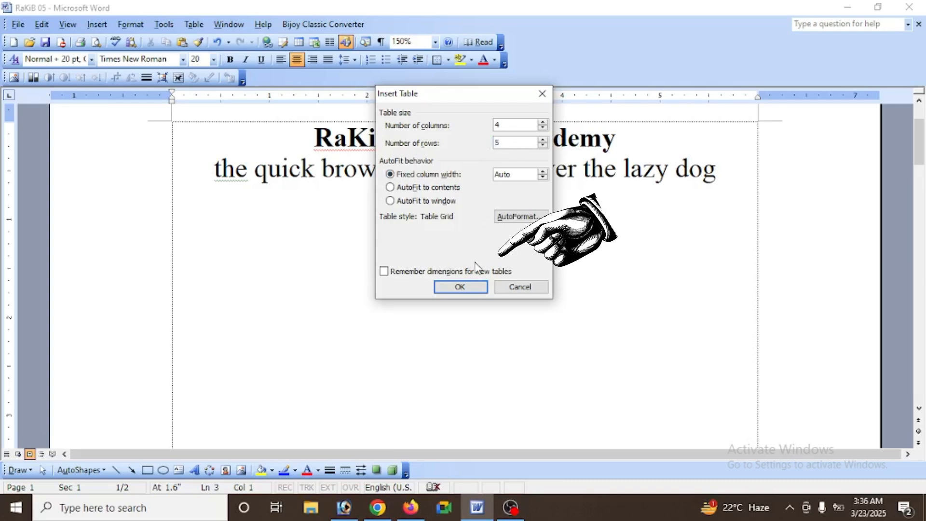
pyautogui.click(471, 288)
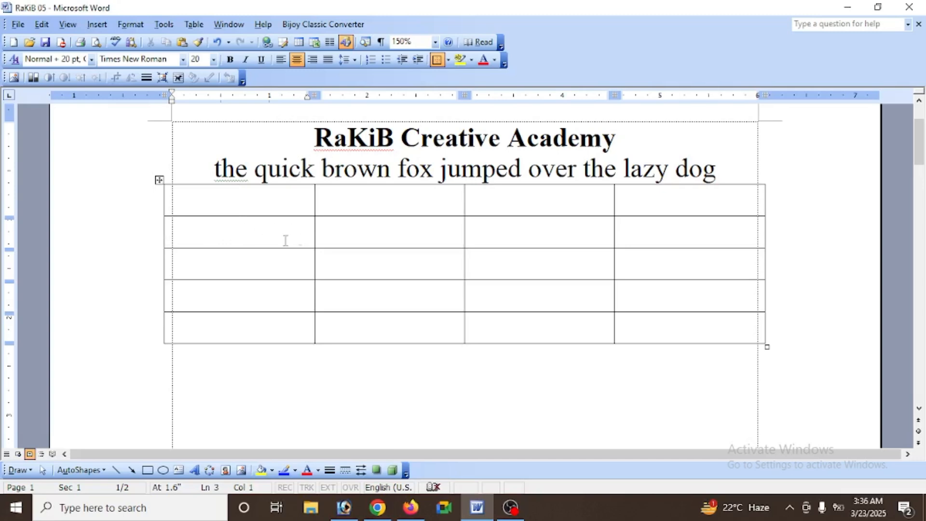
# Narrow the first column of the blank table on page 1 to about 0.95 inch, widening the second column accordingly.
pyautogui.scroll(-1, 284, 234)
pyautogui.scroll(-10, 284, 234)
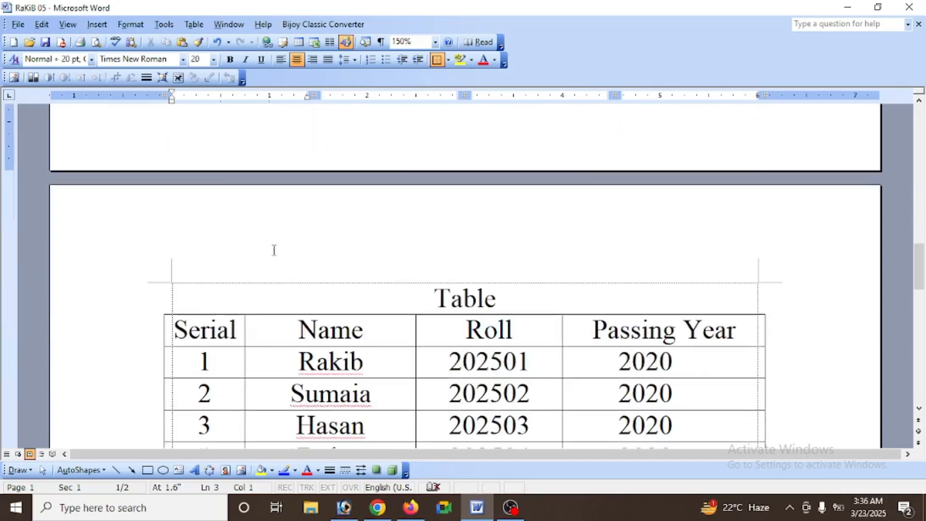
pyautogui.scroll(-2, 207, 334)
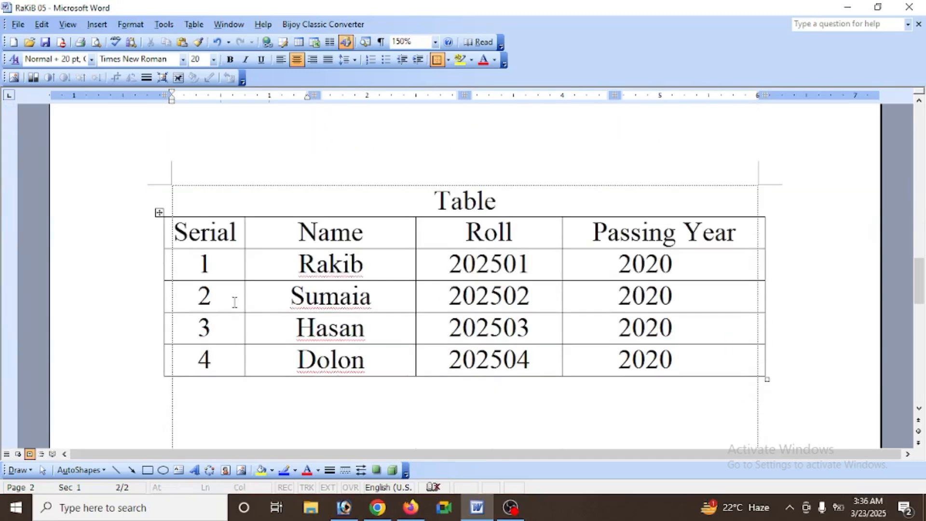
pyautogui.scroll(8, 461, 310)
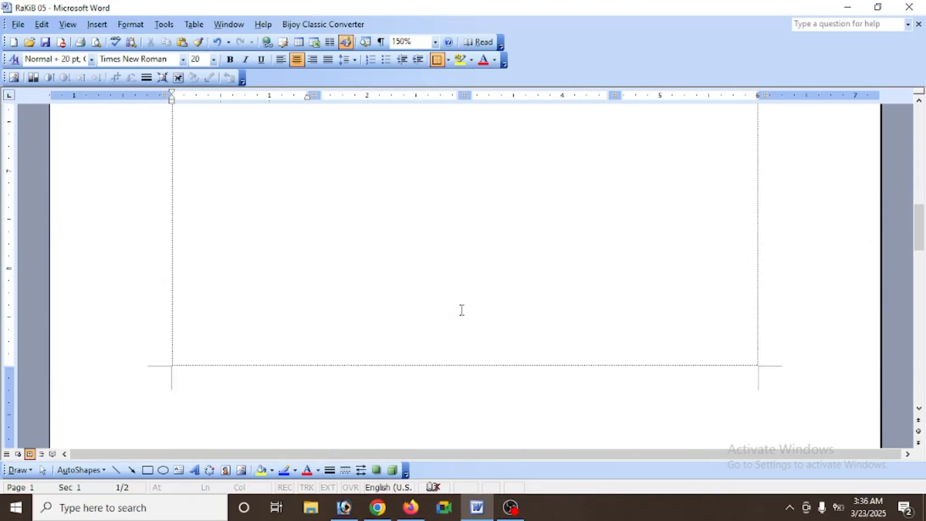
pyautogui.scroll(9, 461, 310)
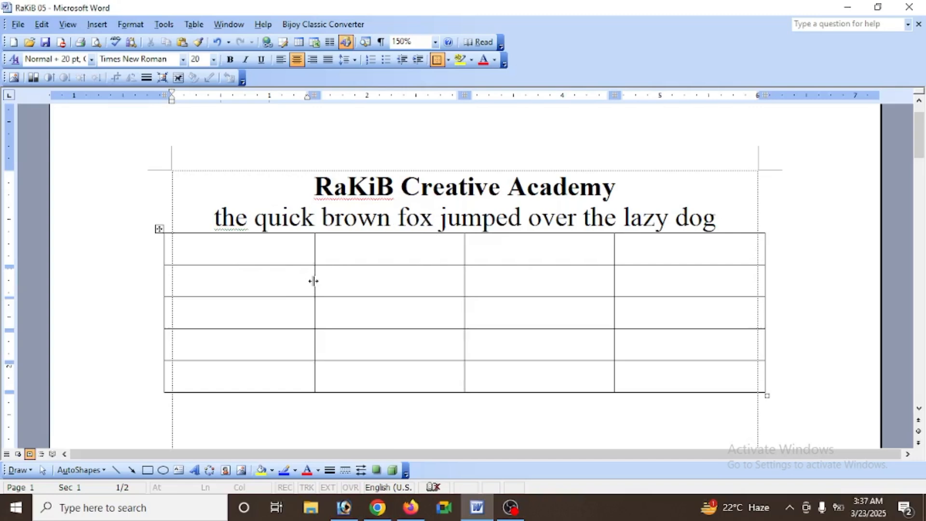
pyautogui.scroll(4, 313, 281)
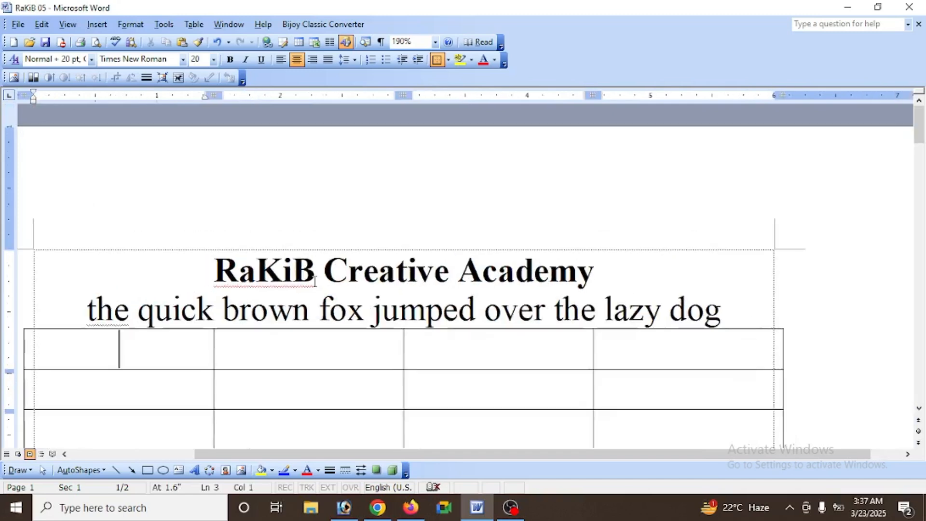
pyautogui.scroll(-5, 299, 299)
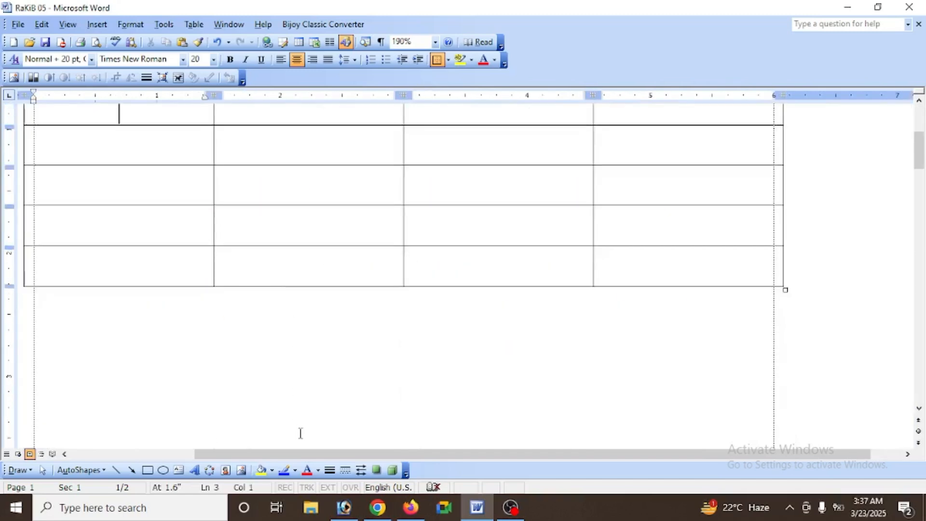
pyautogui.moveTo(304, 454); pyautogui.dragTo(216, 455)
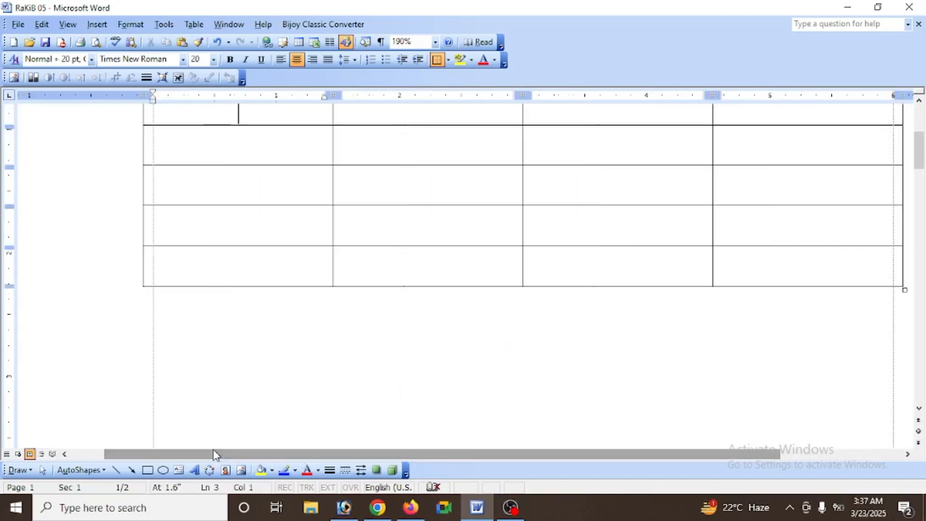
pyautogui.moveTo(404, 454); pyautogui.dragTo(449, 455)
pyautogui.scroll(3, 349, 347)
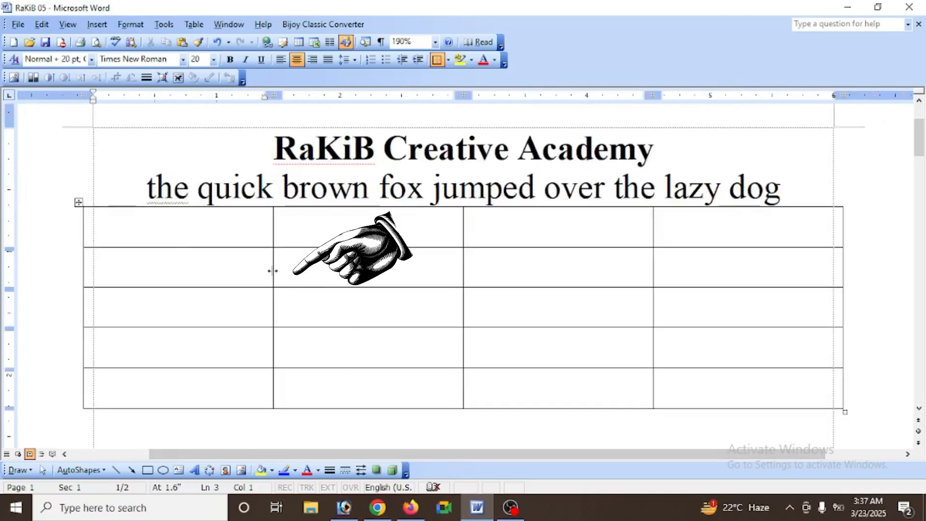
pyautogui.scroll(-1, 273, 270)
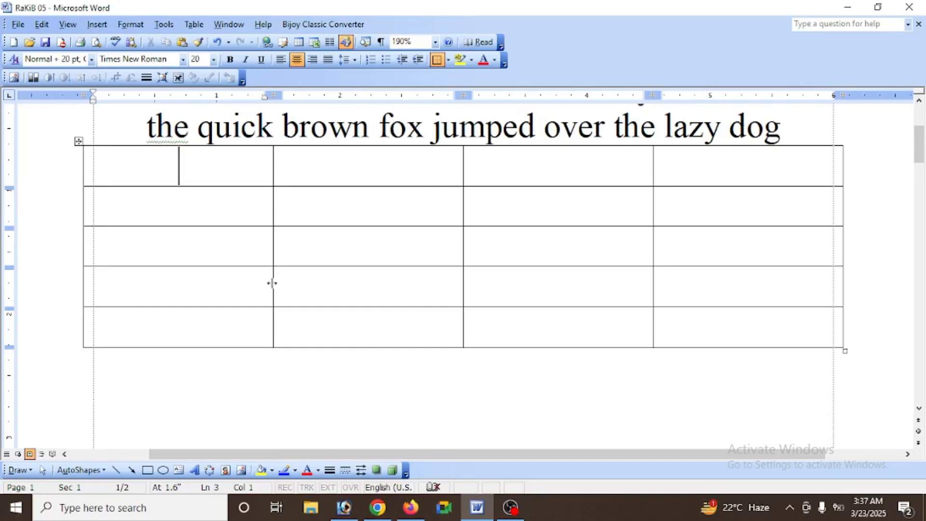
pyautogui.moveTo(271, 283); pyautogui.dragTo(201, 282)
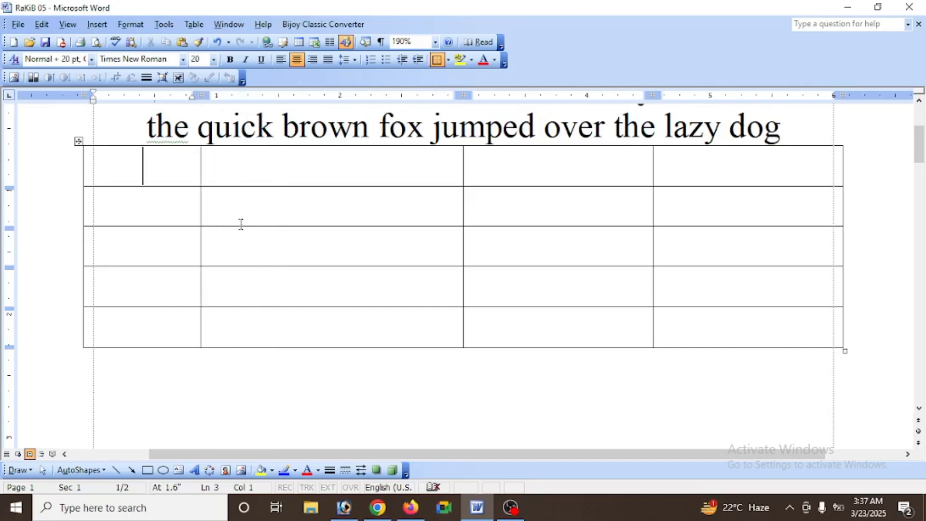
# Try making the blank table's second row taller, and undo the height change.
pyautogui.moveTo(243, 226); pyautogui.dragTo(246, 254)
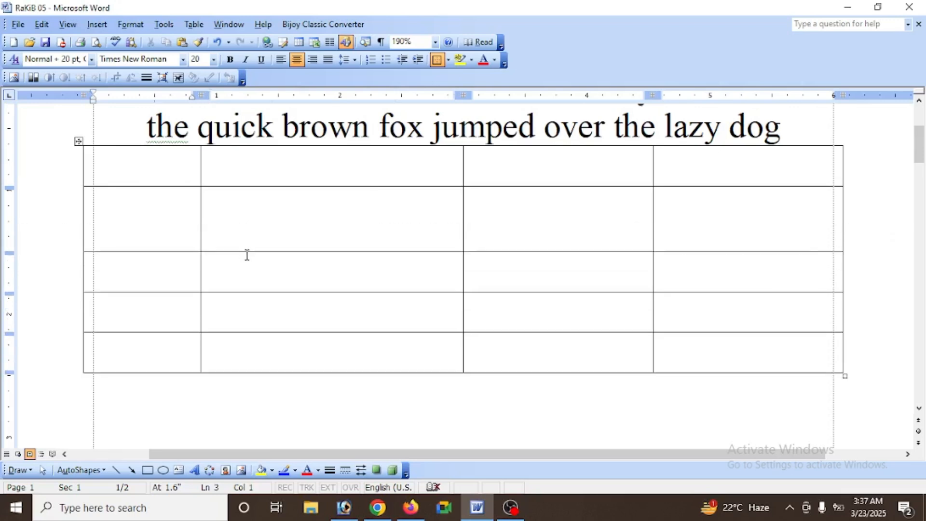
pyautogui.hotkey('ctrl', 'z')
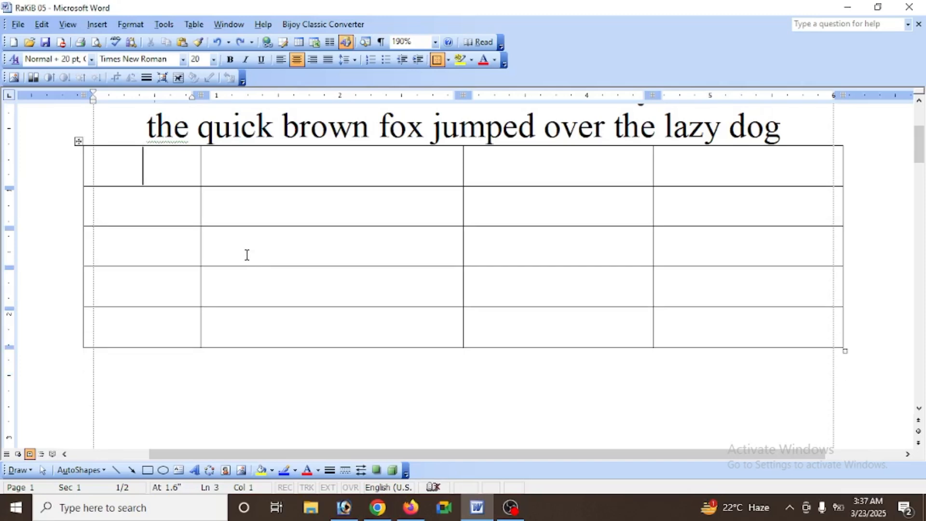
# Examine the Serial, Name, Roll and Passing Year headings of the table on page 2.
pyautogui.scroll(-4, 230, 231)
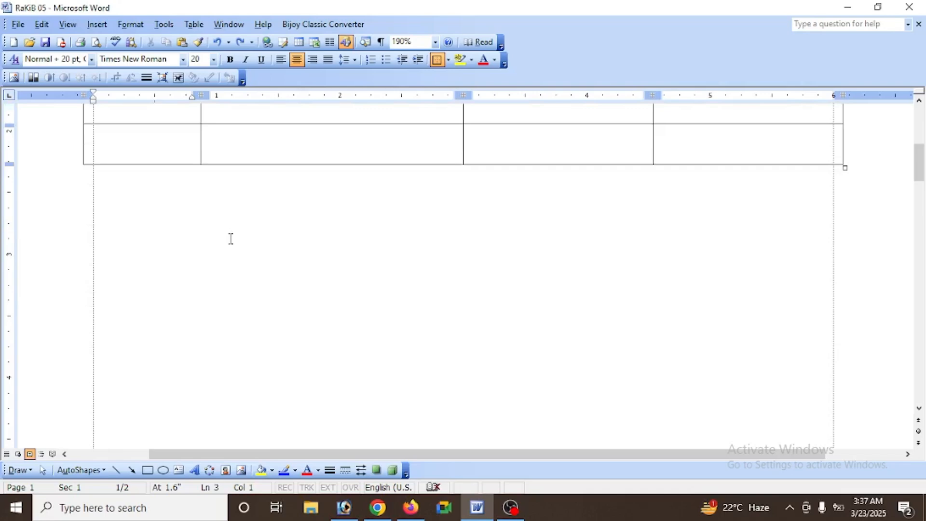
pyautogui.scroll(5, 230, 239)
pyautogui.scroll(-10, 230, 239)
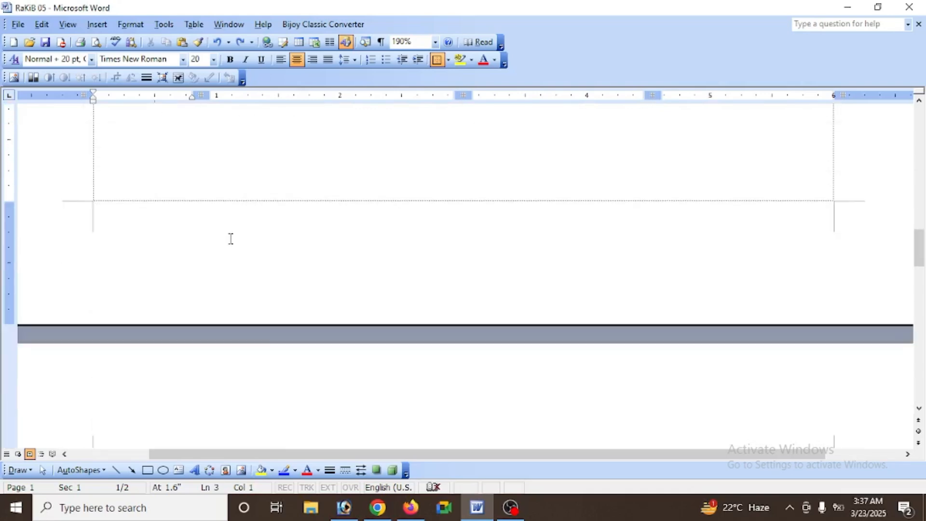
pyautogui.scroll(-11, 230, 239)
pyautogui.scroll(4, 230, 238)
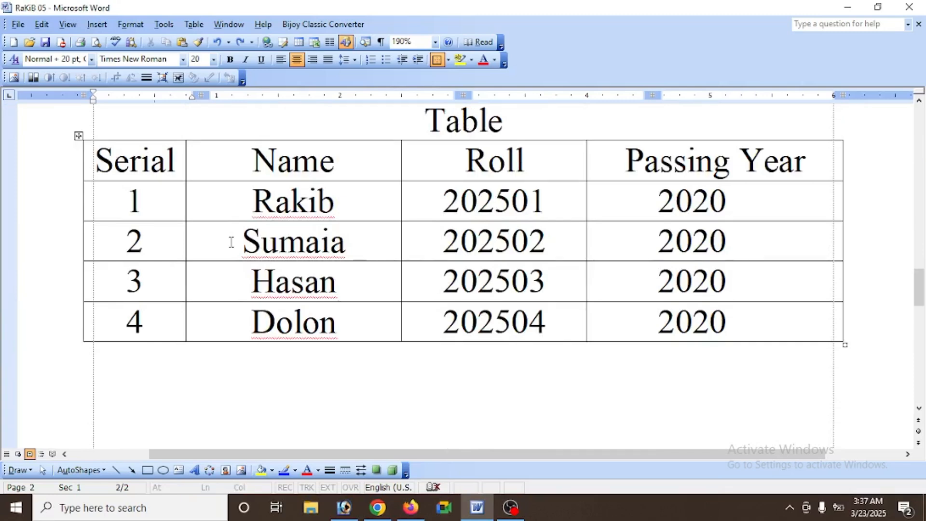
pyautogui.tripleClick(121, 168)
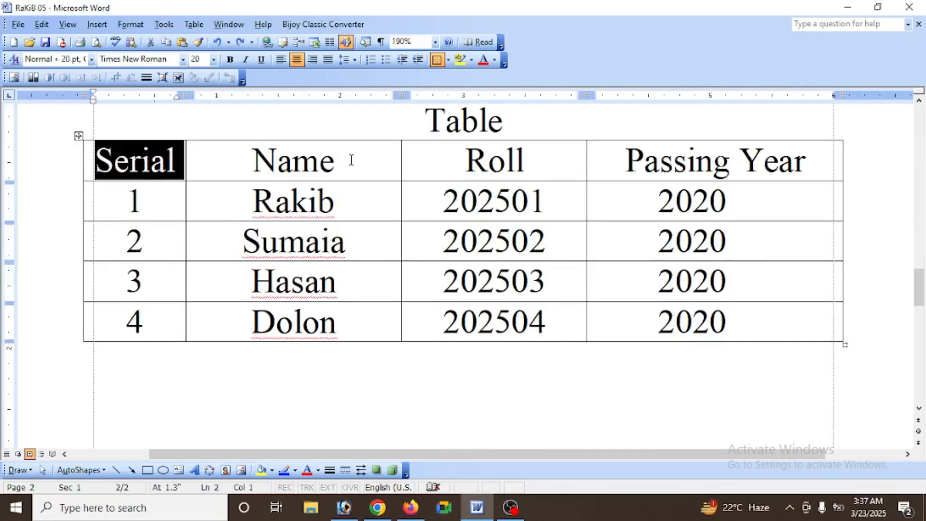
pyautogui.doubleClick(309, 162)
pyautogui.doubleClick(480, 165)
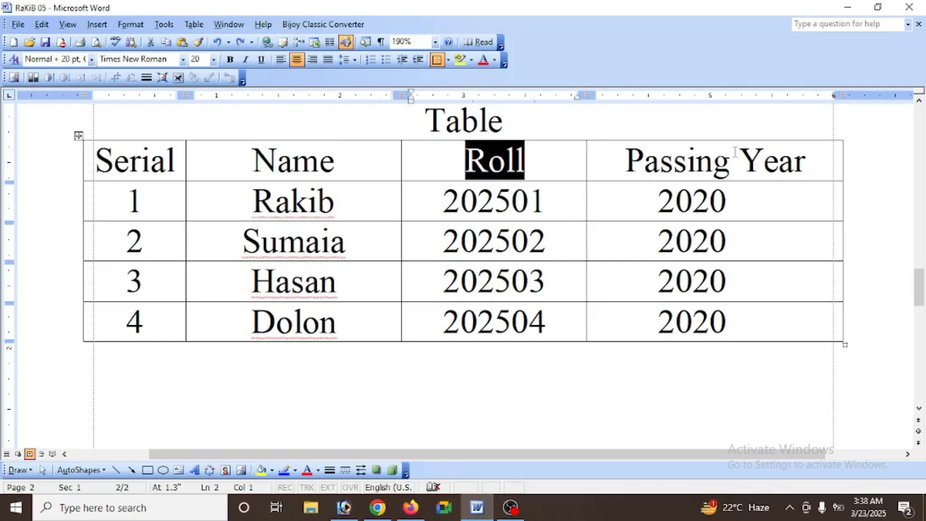
pyautogui.tripleClick(699, 164)
pyautogui.click(661, 198)
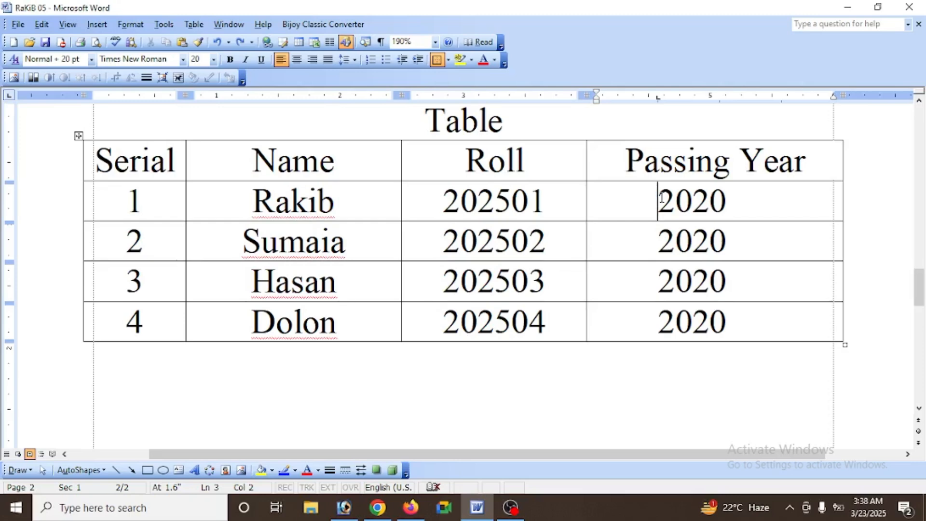
pyautogui.click(544, 162)
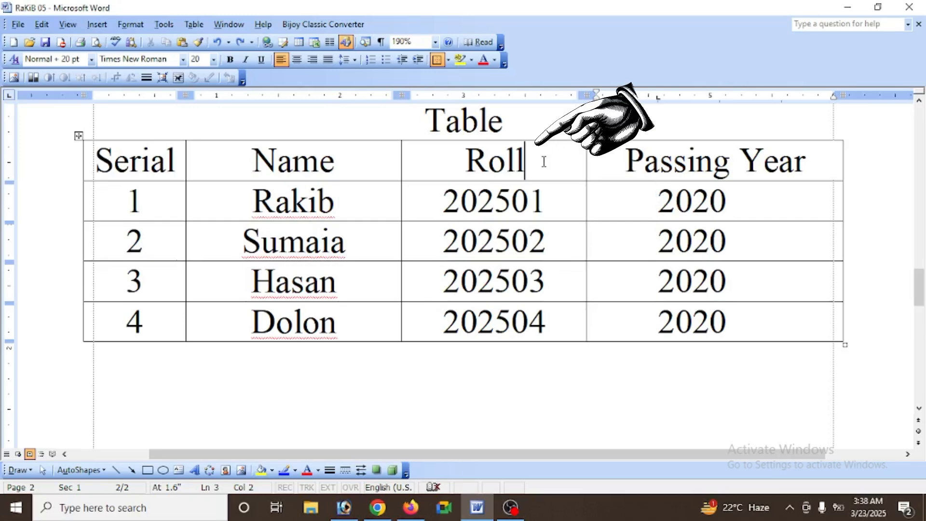
pyautogui.doubleClick(631, 168)
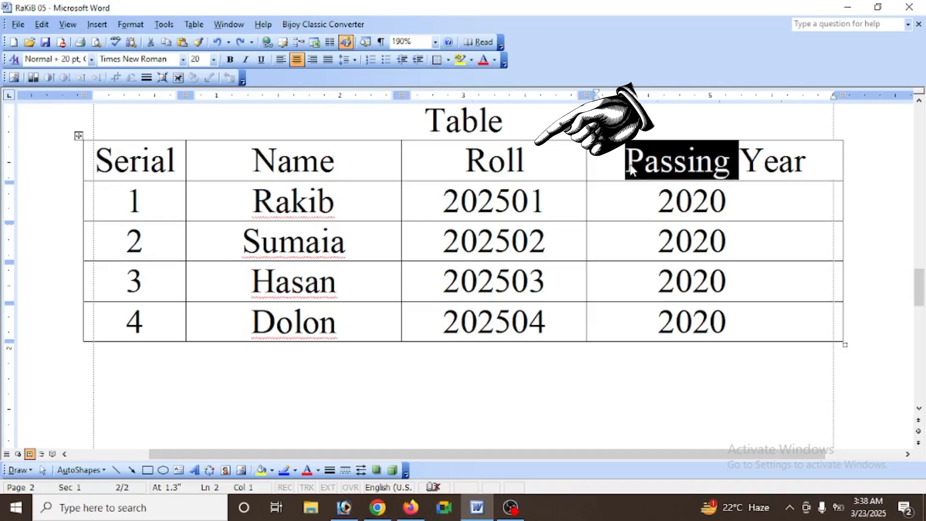
pyautogui.click(565, 167)
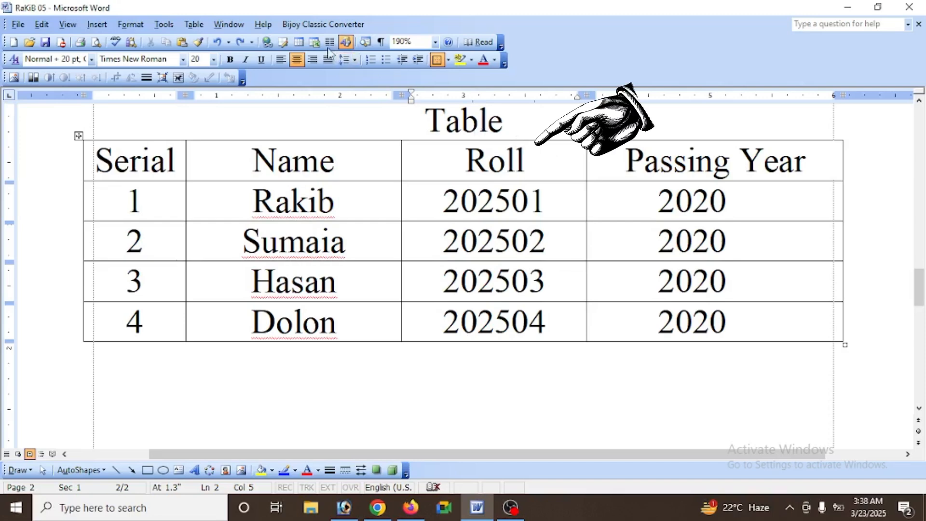
# Insert a new column to the left of the Passing Year column in the page 2 table.
pyautogui.click(195, 25)
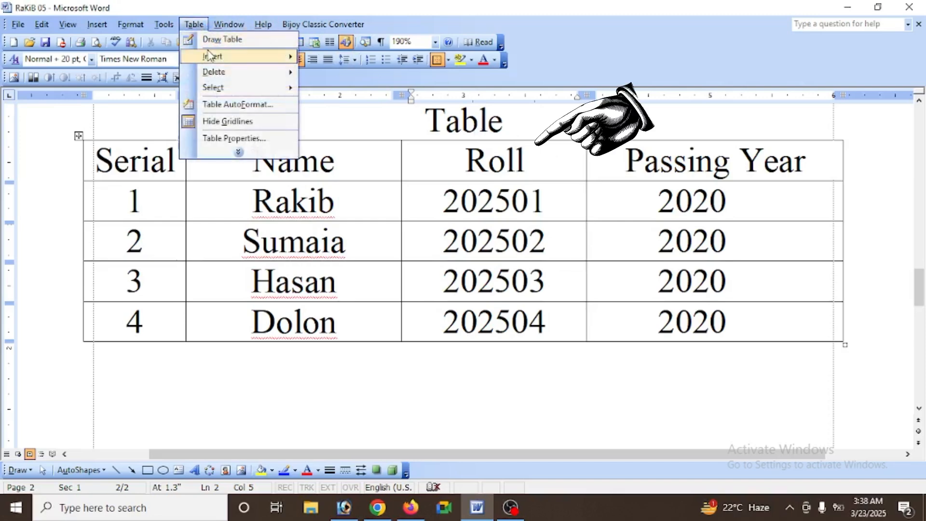
pyautogui.moveTo(212, 57)
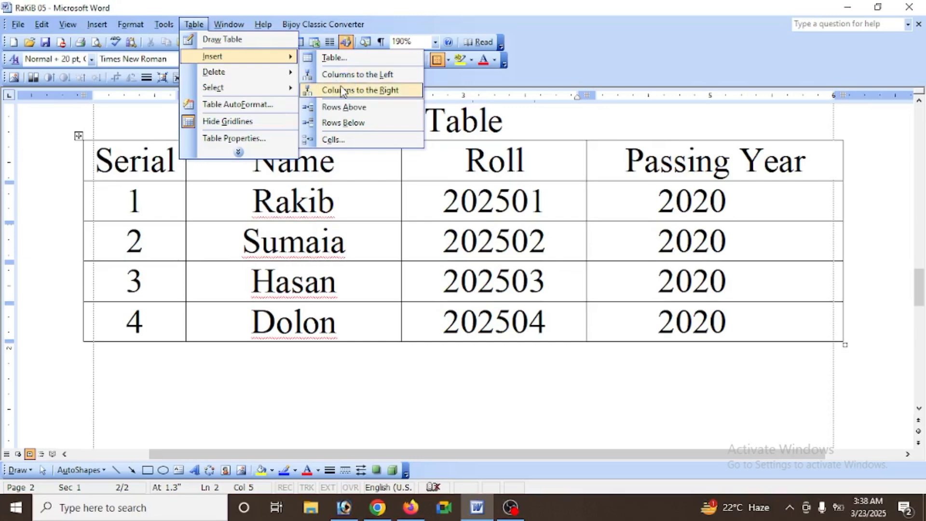
pyautogui.click(626, 161)
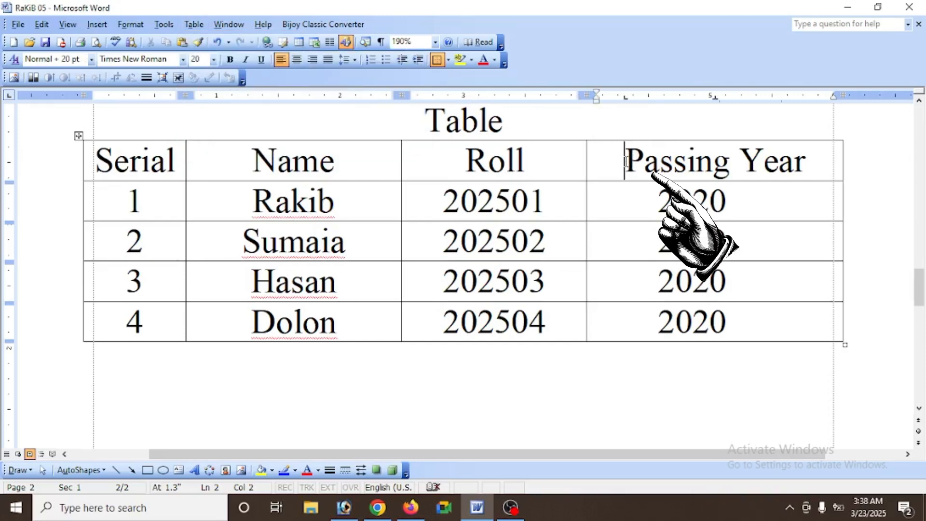
pyautogui.click(193, 24)
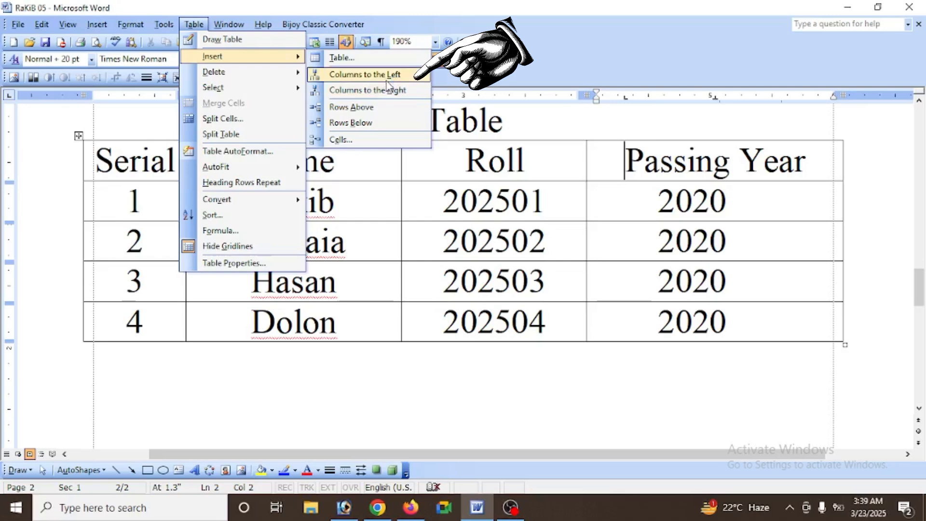
pyautogui.click(387, 76)
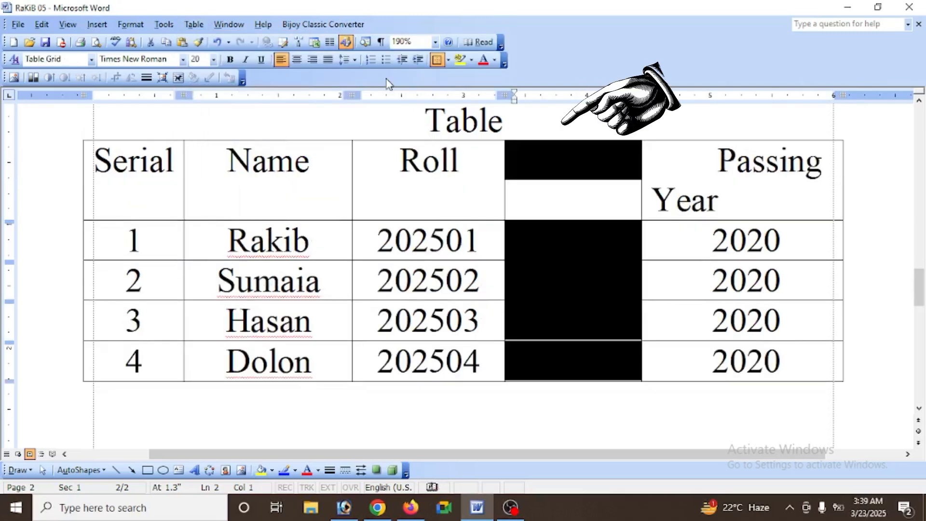
# Enter "reg" as the heading of the blank column between Roll and Passing Year.
pyautogui.click(562, 178)
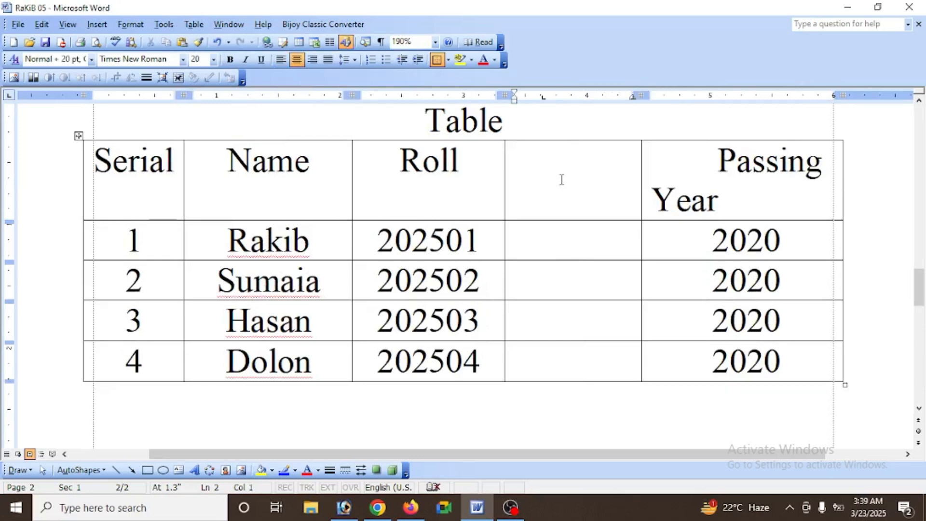
pyautogui.write('reg')
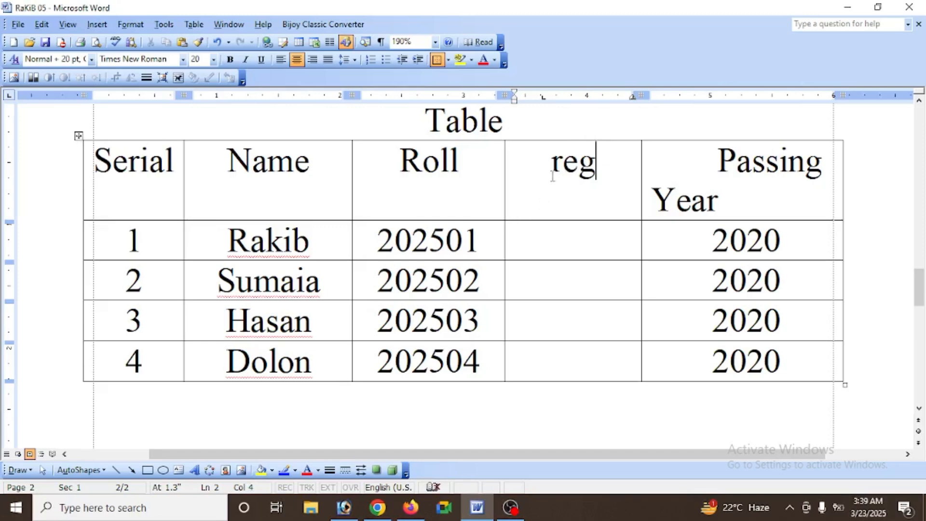
pyautogui.moveTo(551, 171); pyautogui.dragTo(568, 361)
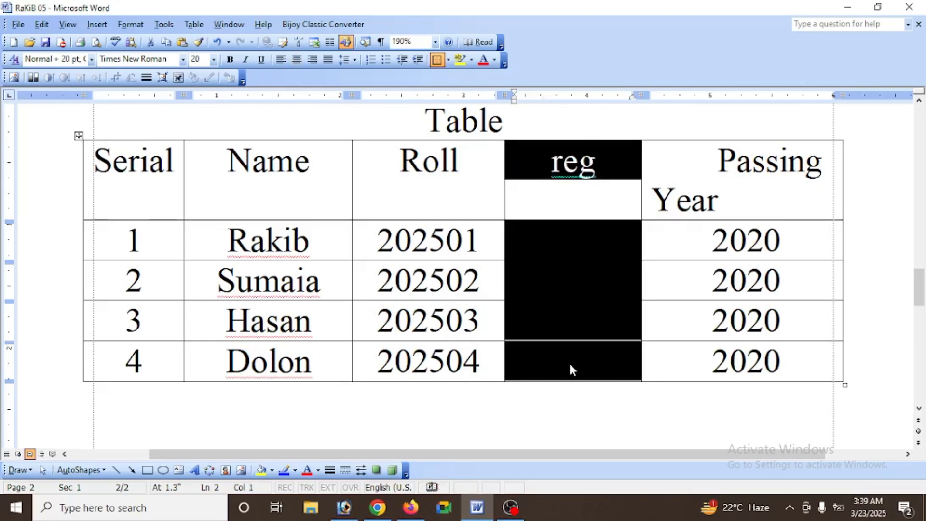
pyautogui.click(198, 348)
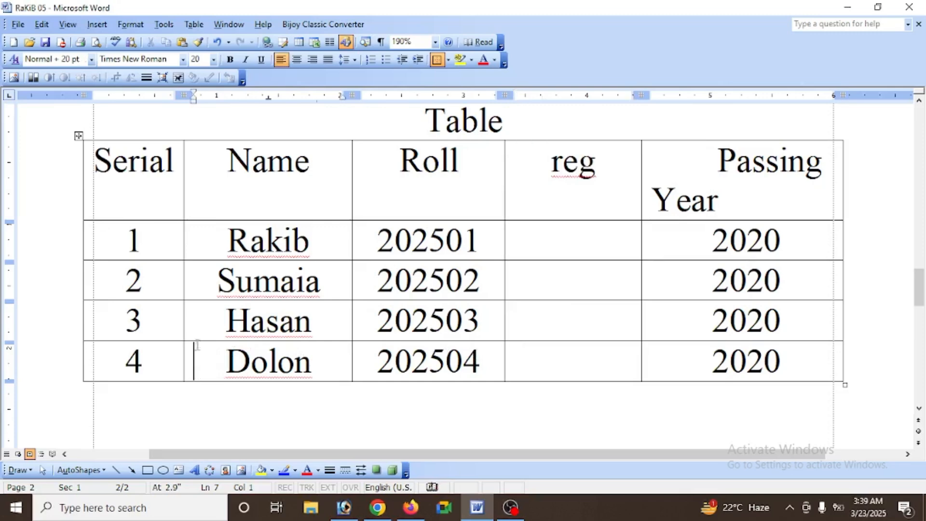
# Try inserting a blank row below the serial 2 row of the page 2 table, and undo the insertion.
pyautogui.moveTo(176, 323); pyautogui.dragTo(672, 327)
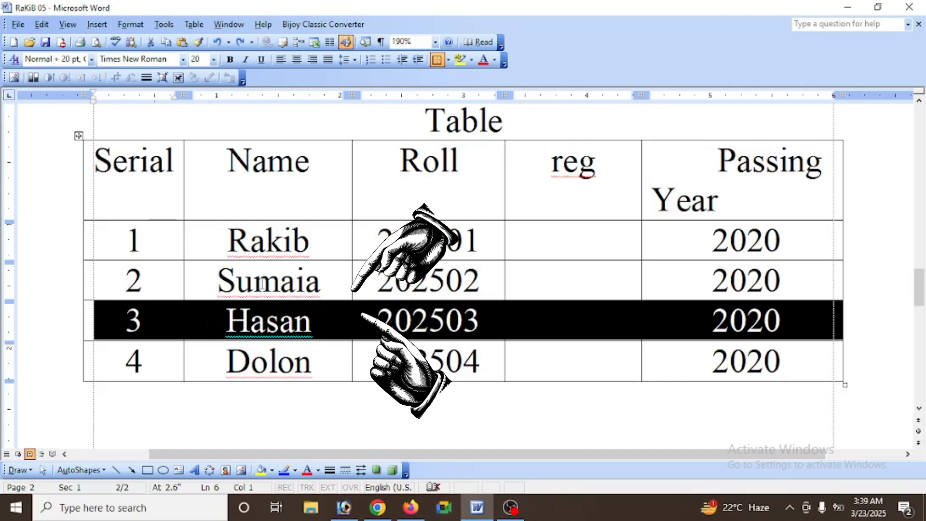
pyautogui.doubleClick(263, 283)
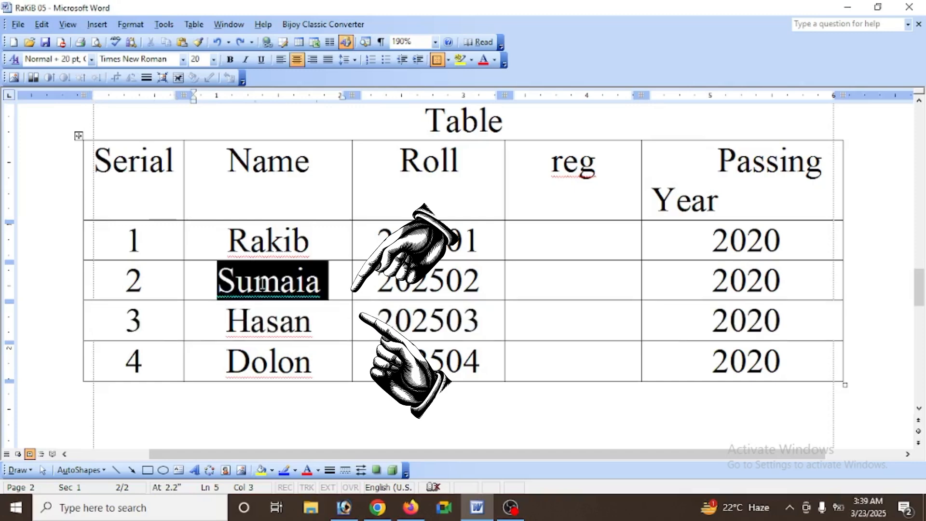
pyautogui.doubleClick(262, 323)
pyautogui.doubleClick(263, 292)
pyautogui.doubleClick(262, 328)
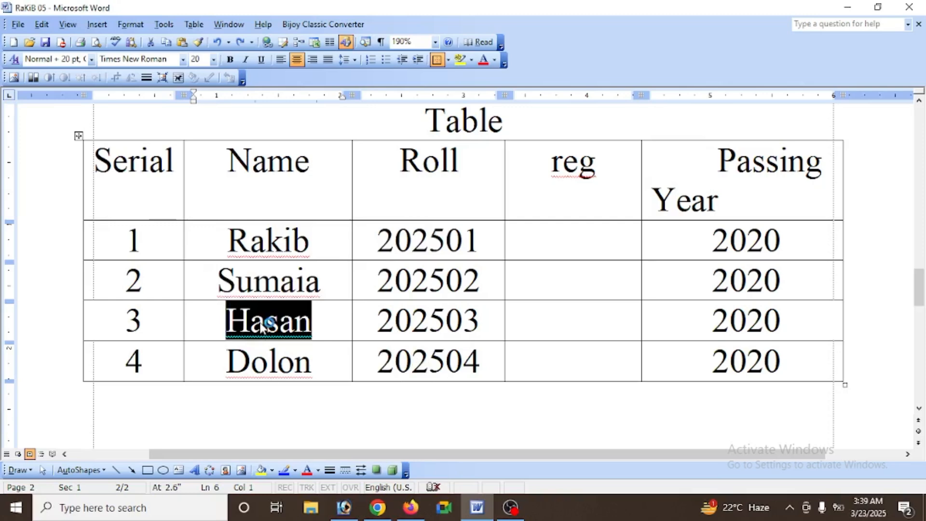
pyautogui.click(327, 287)
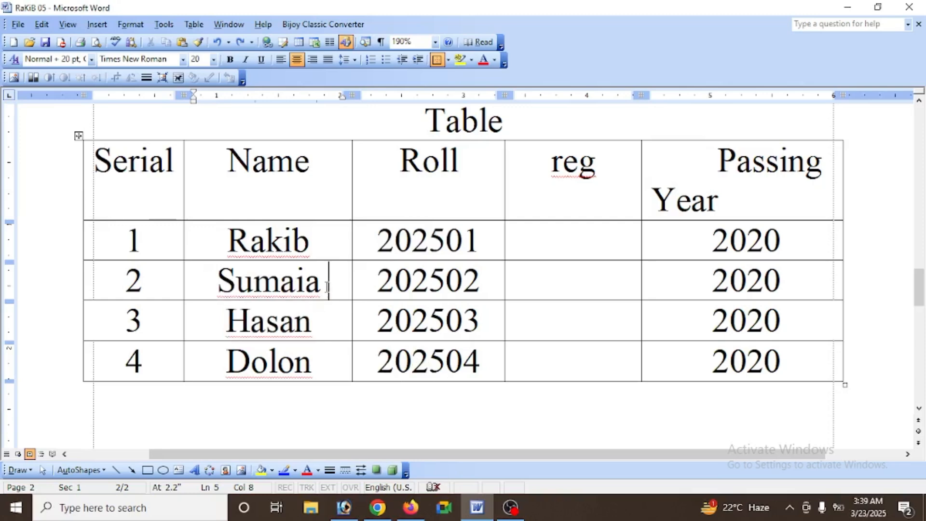
pyautogui.click(192, 27)
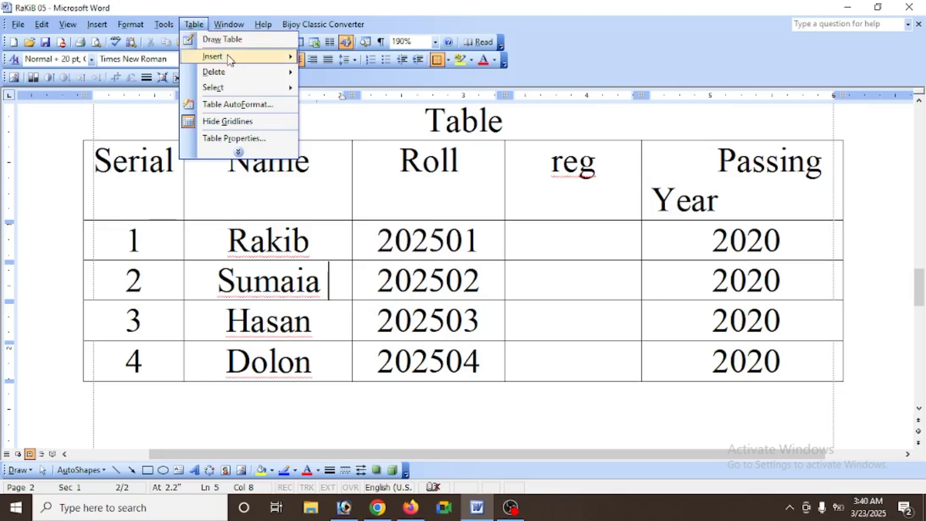
pyautogui.moveTo(227, 57)
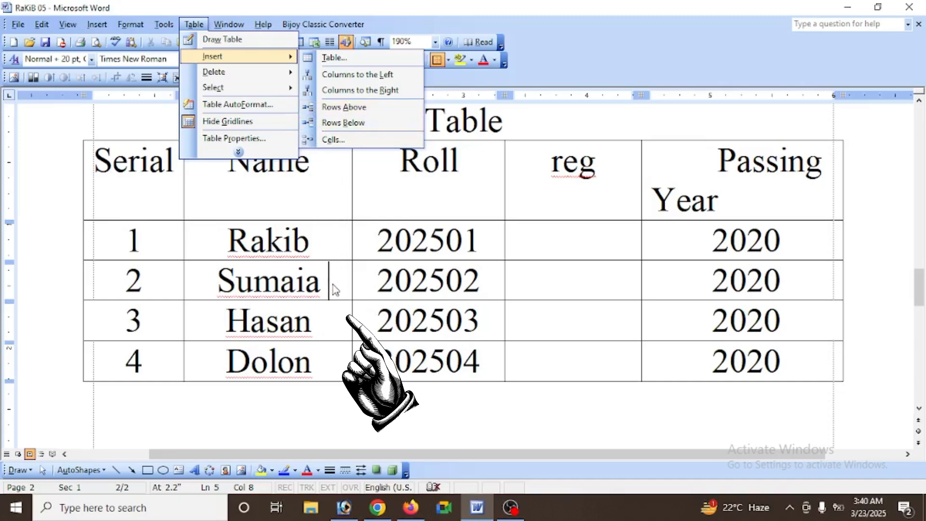
pyautogui.click(368, 126)
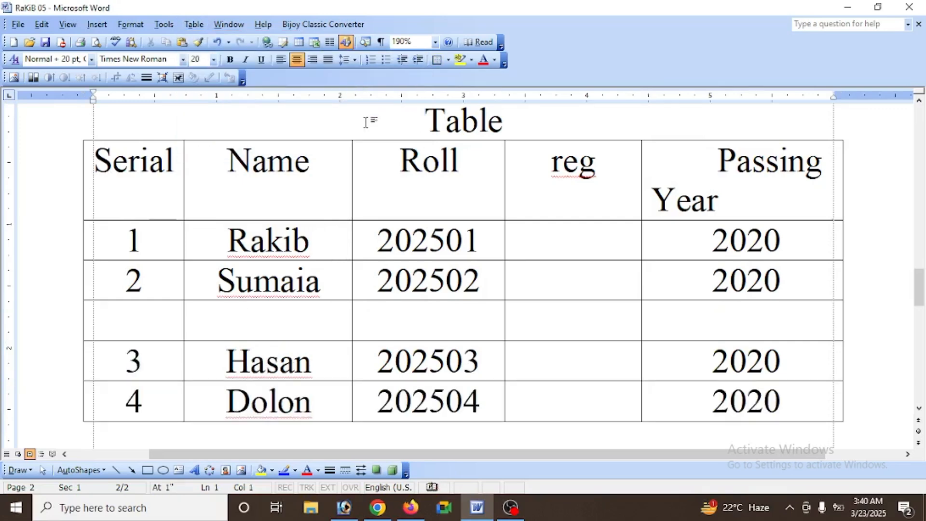
pyautogui.click(144, 329)
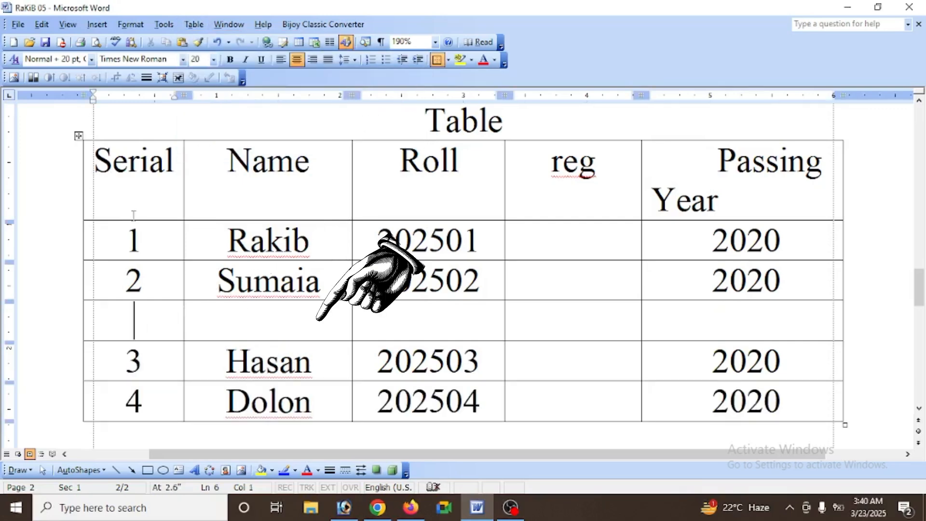
pyautogui.click(41, 24)
pyautogui.click(72, 39)
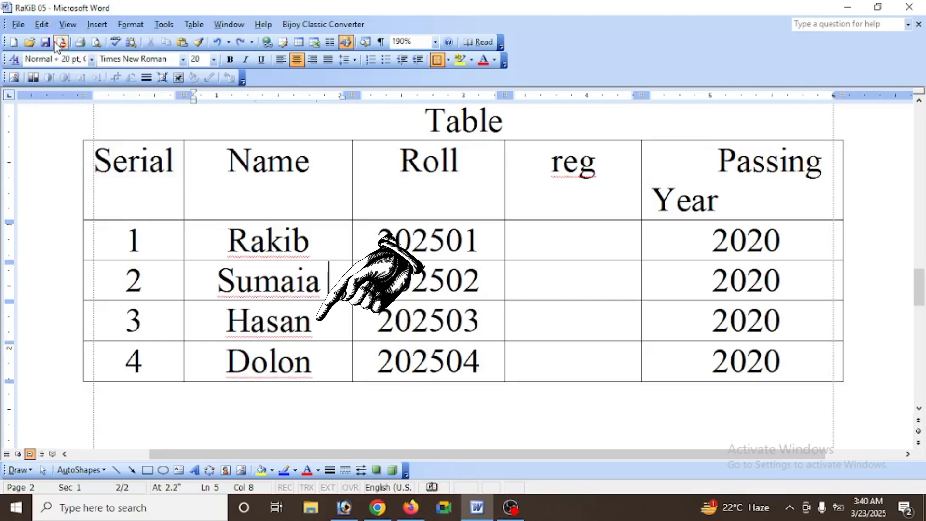
# Insert a blank row above the serial 3 row in the page 2 table.
pyautogui.click(307, 321)
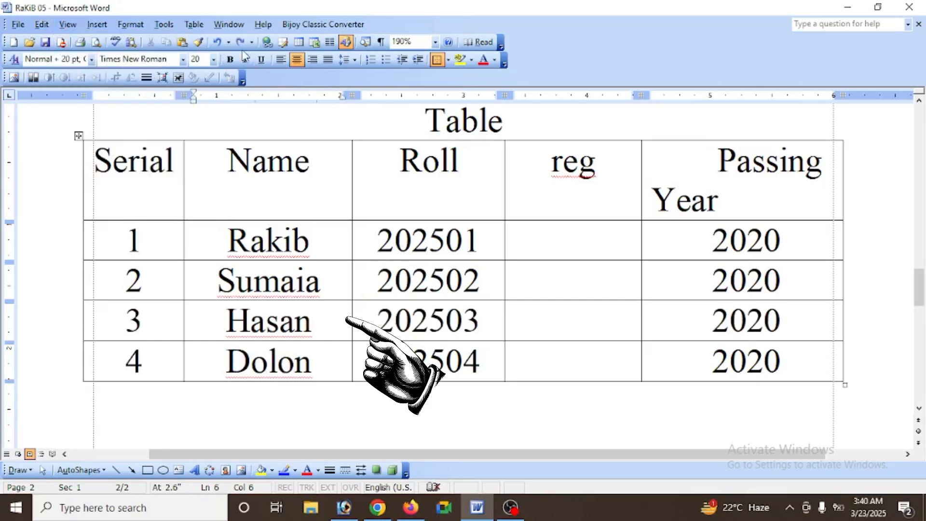
pyautogui.click(204, 24)
pyautogui.moveTo(270, 57)
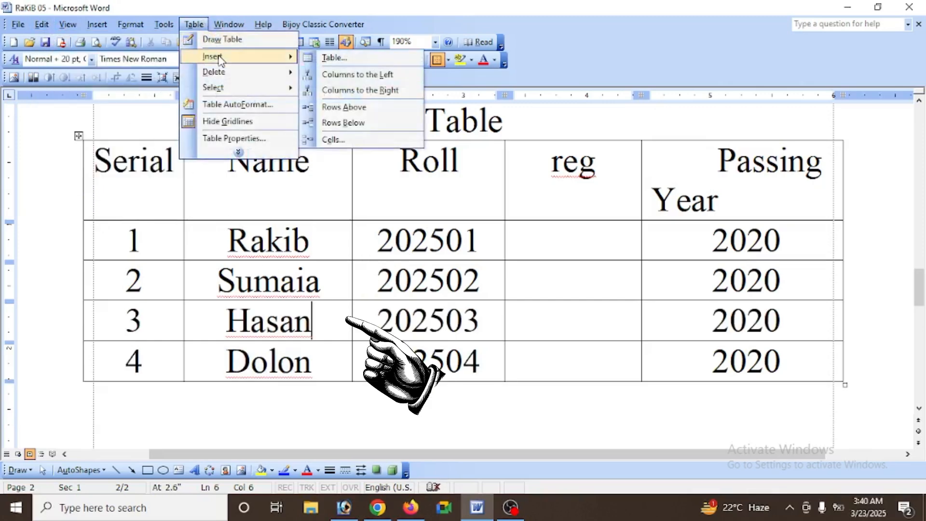
pyautogui.click(365, 107)
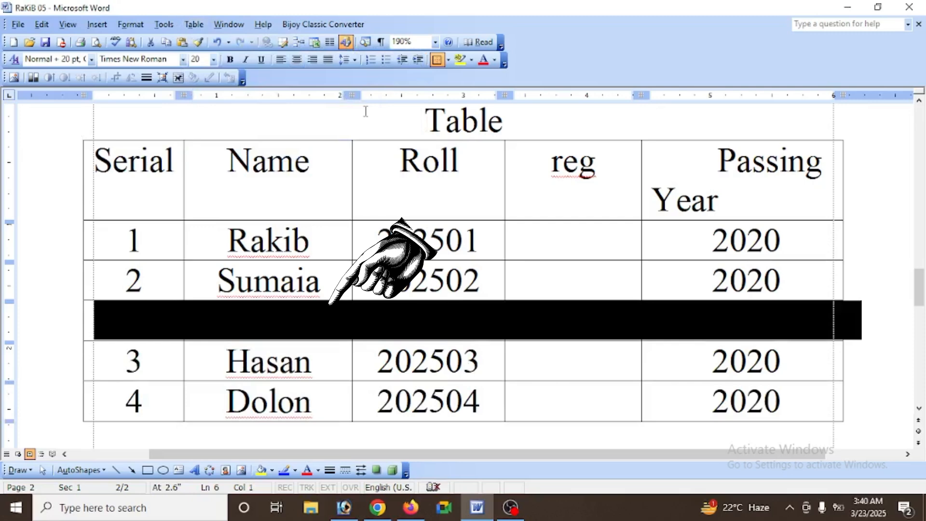
pyautogui.click(262, 320)
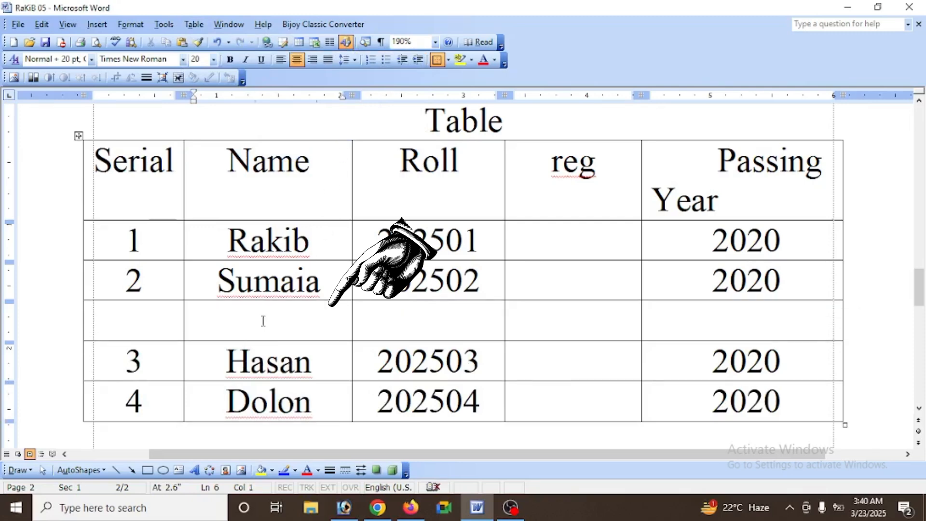
# Merge the serial 2 cell with the blank cell directly below it in the Serial column.
pyautogui.moveTo(158, 291); pyautogui.dragTo(155, 314)
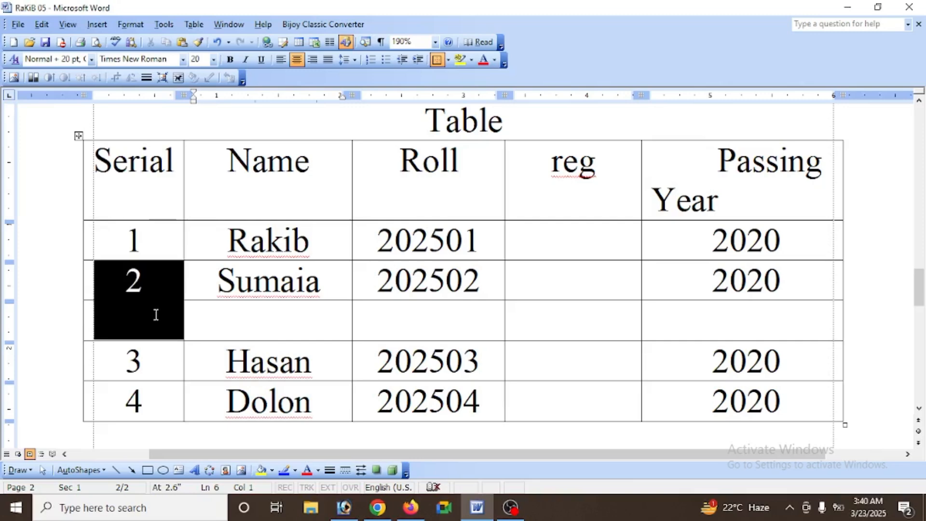
pyautogui.click(156, 315)
pyautogui.click(154, 287)
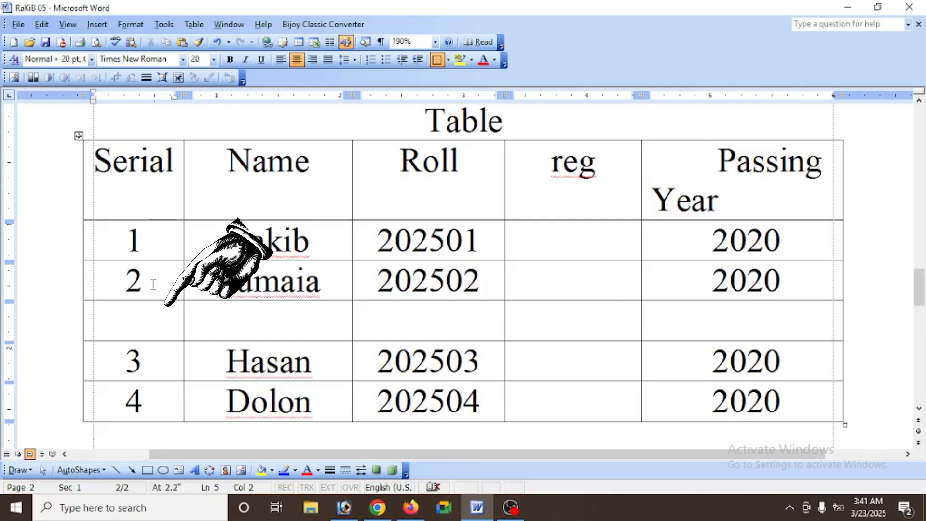
pyautogui.moveTo(153, 289); pyautogui.dragTo(160, 261)
pyautogui.click(154, 306)
pyautogui.click(156, 307)
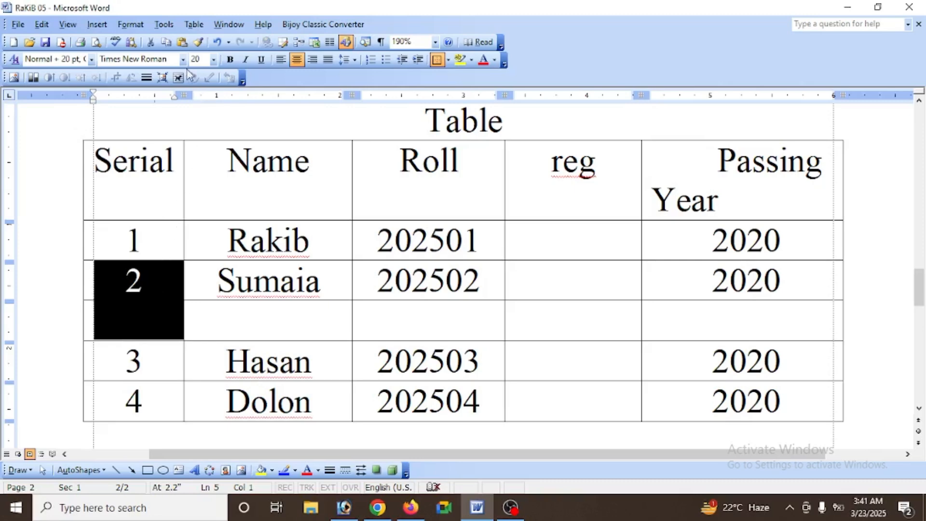
pyautogui.click(188, 25)
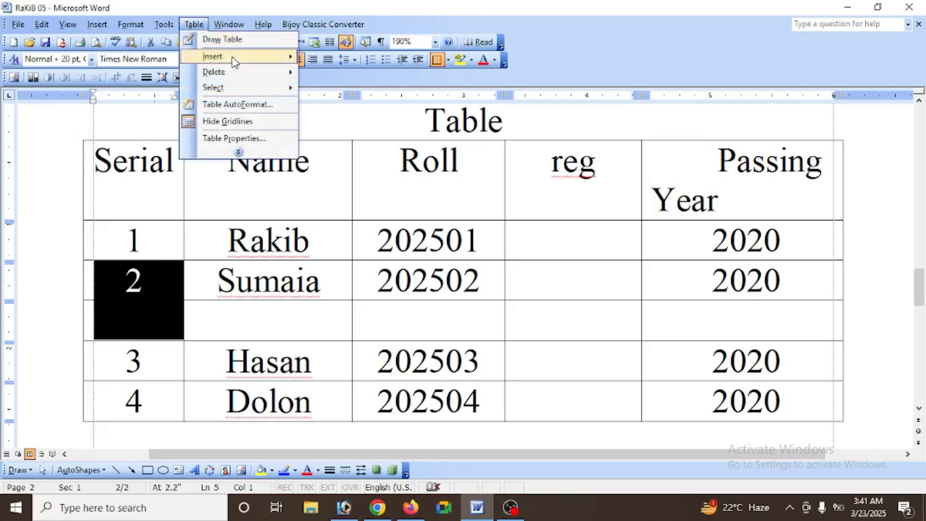
pyautogui.click(239, 153)
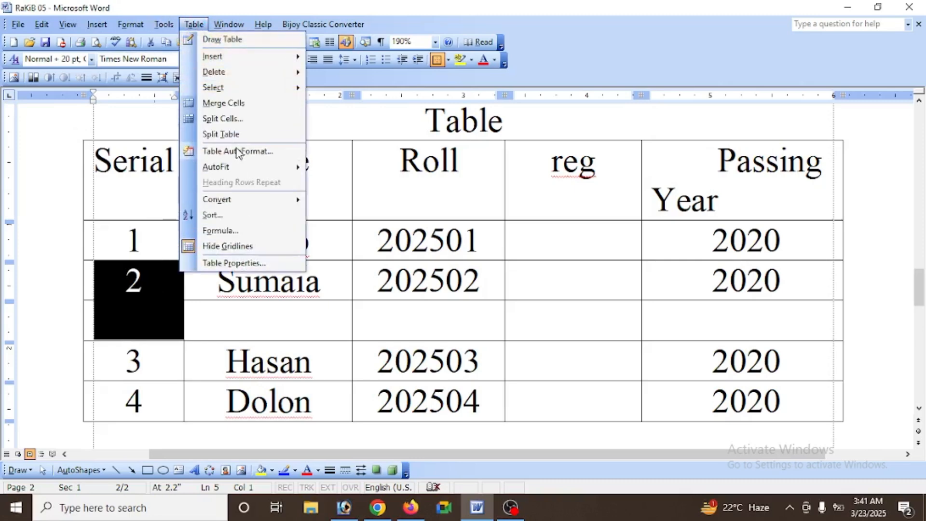
pyautogui.click(228, 104)
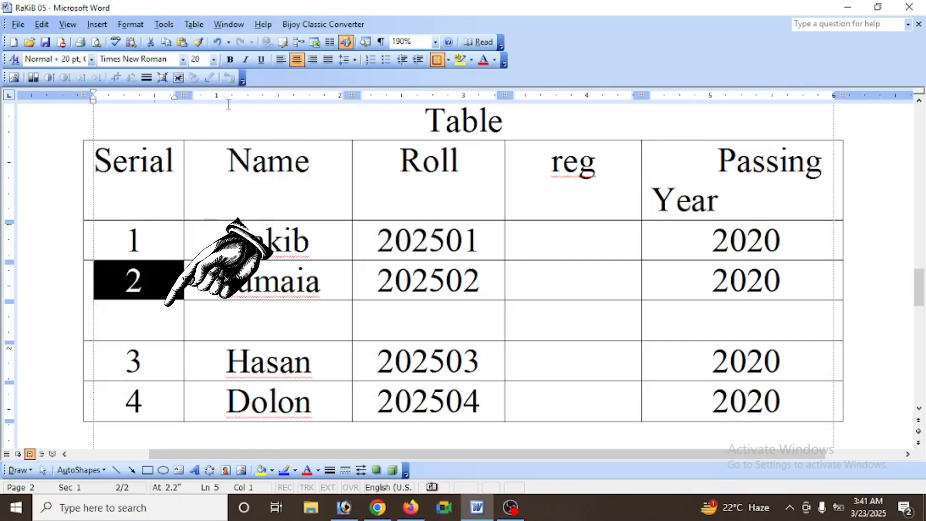
pyautogui.click(152, 289)
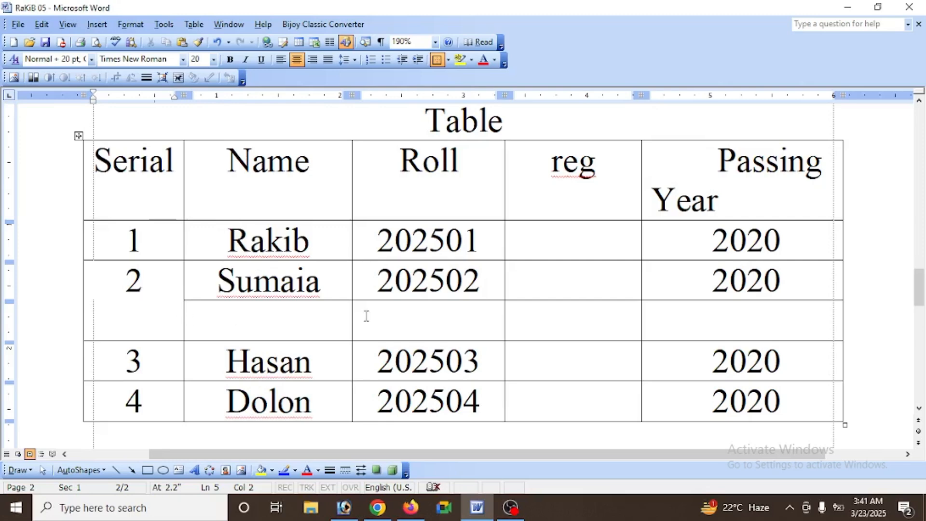
# Merge the three reg column cells spanning the serial 1, serial 2 and blank rows.
pyautogui.moveTo(562, 240); pyautogui.dragTo(562, 307)
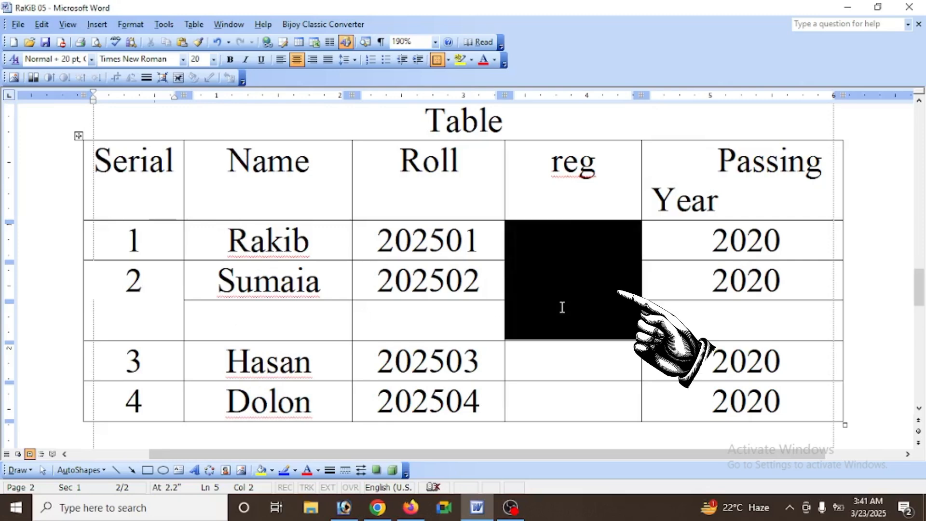
pyautogui.click(562, 307)
pyautogui.click(537, 366)
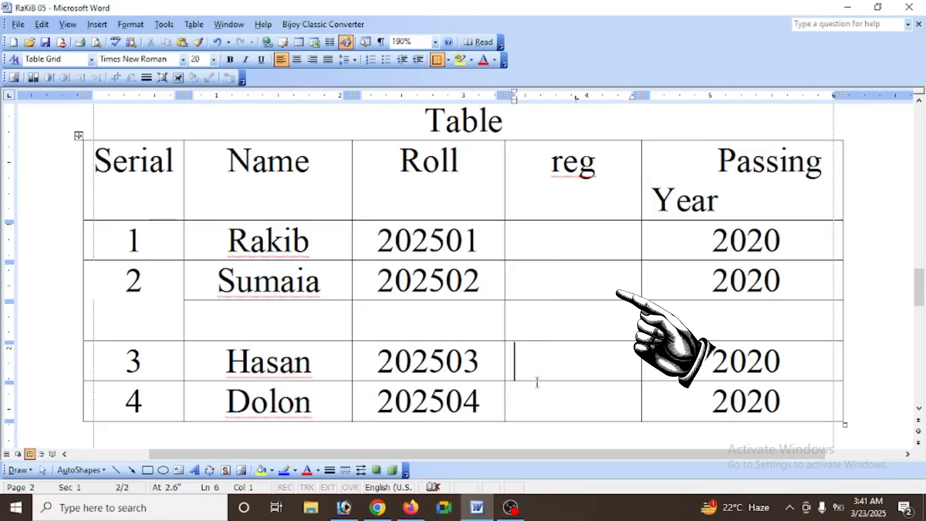
pyautogui.moveTo(537, 382); pyautogui.dragTo(535, 386)
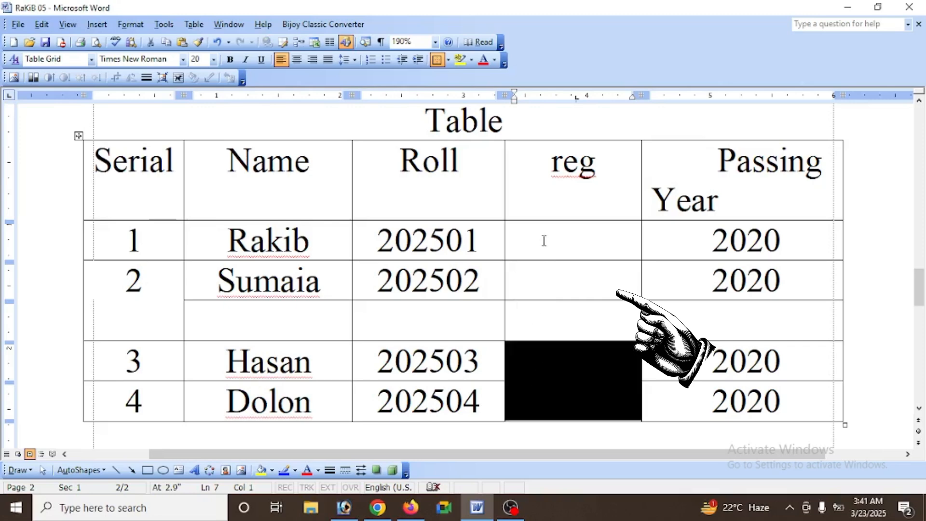
pyautogui.moveTo(544, 241); pyautogui.dragTo(545, 313)
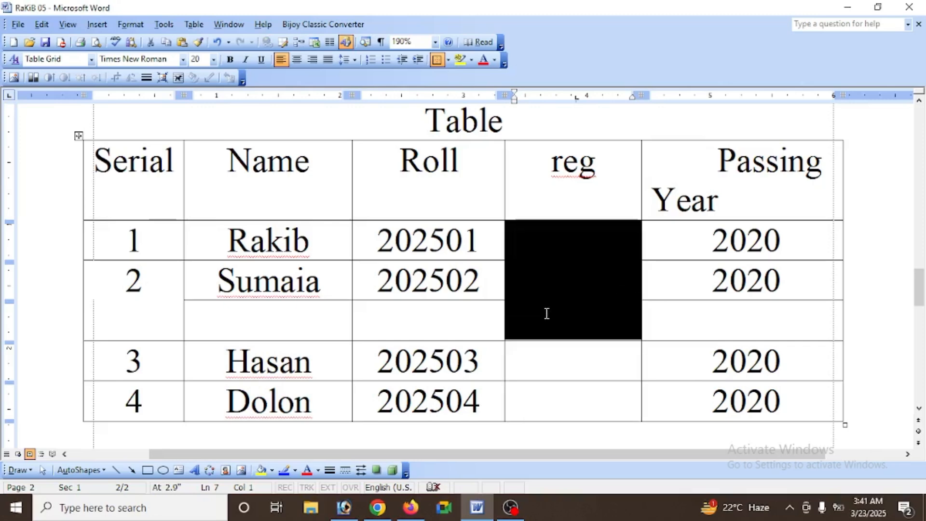
pyautogui.click(194, 25)
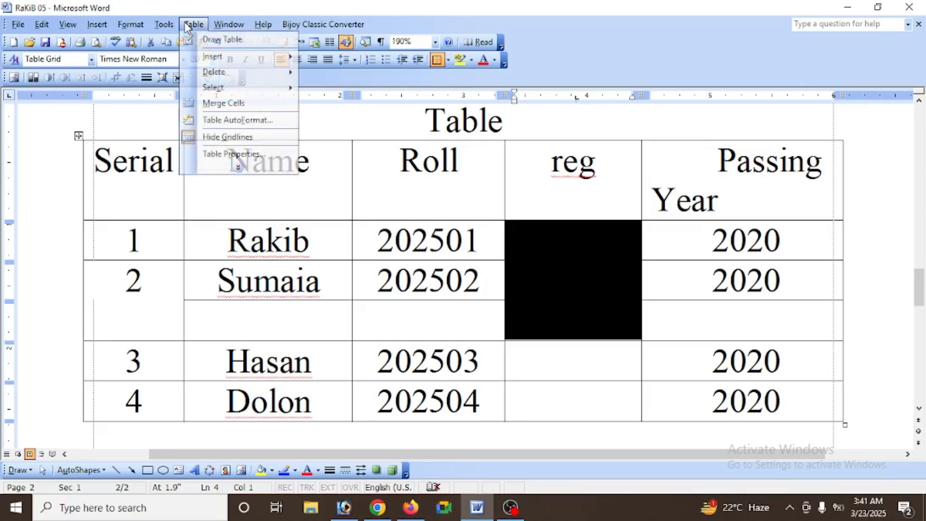
pyautogui.click(236, 104)
pyautogui.click(571, 319)
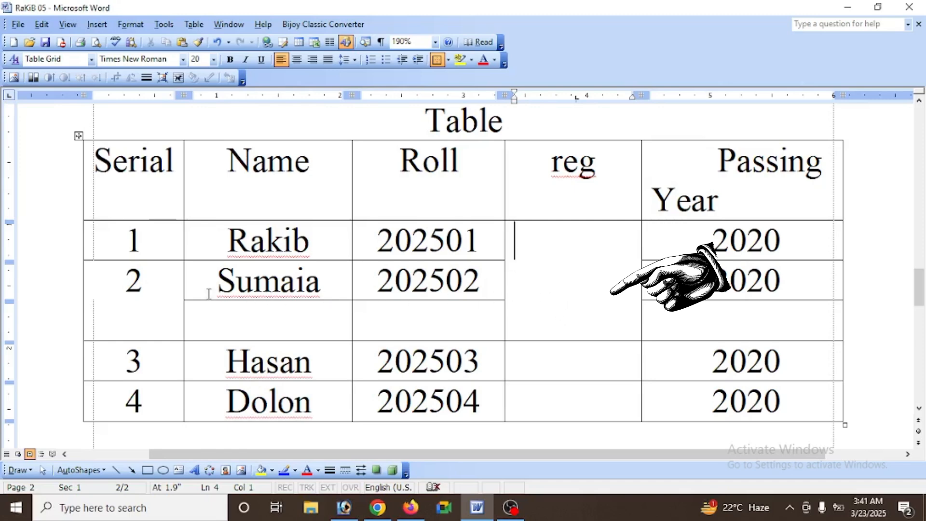
pyautogui.moveTo(160, 280); pyautogui.dragTo(226, 322)
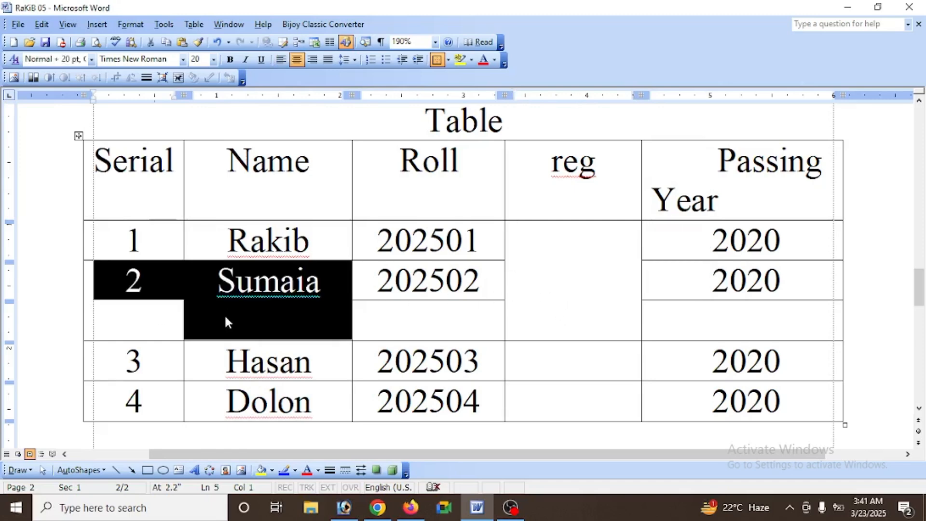
pyautogui.moveTo(492, 238); pyautogui.dragTo(523, 240)
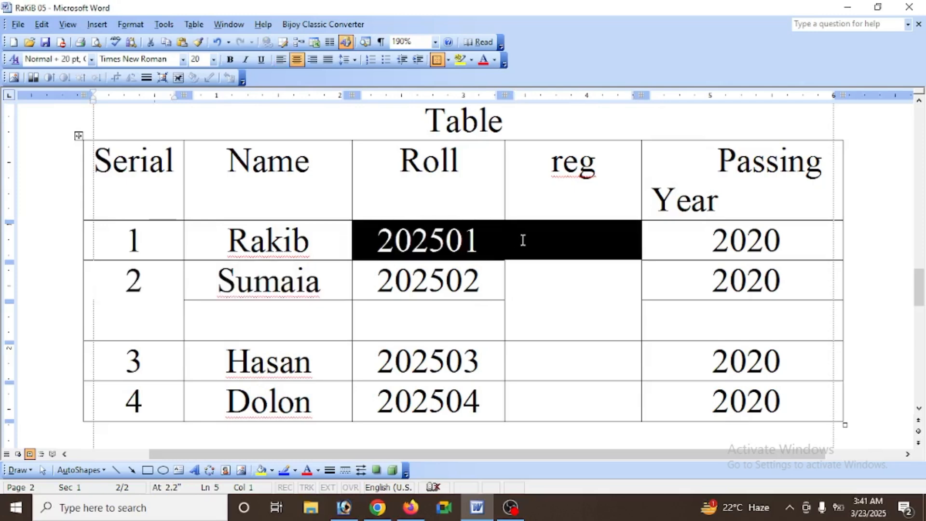
pyautogui.click(578, 239)
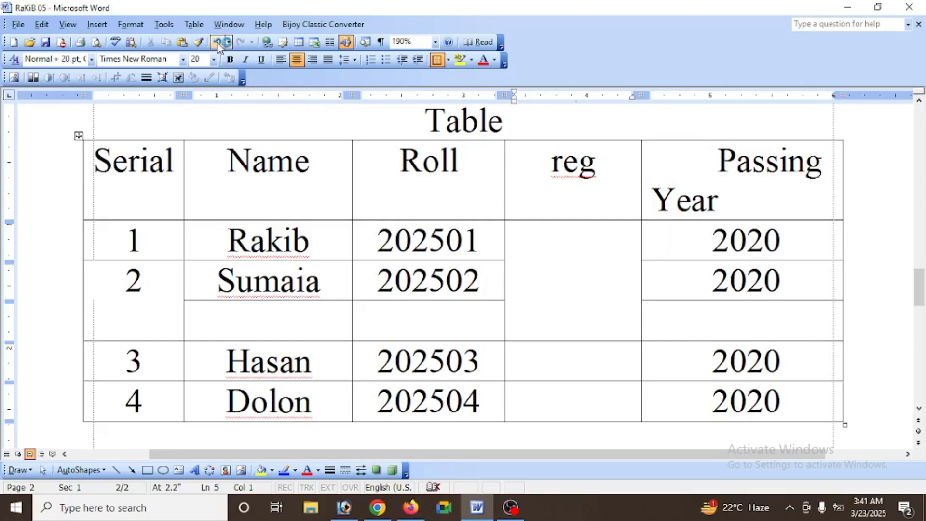
# Activate Draw Table and dock the floating Tables and Borders toolbar with the other toolbars above the document.
pyautogui.click(194, 24)
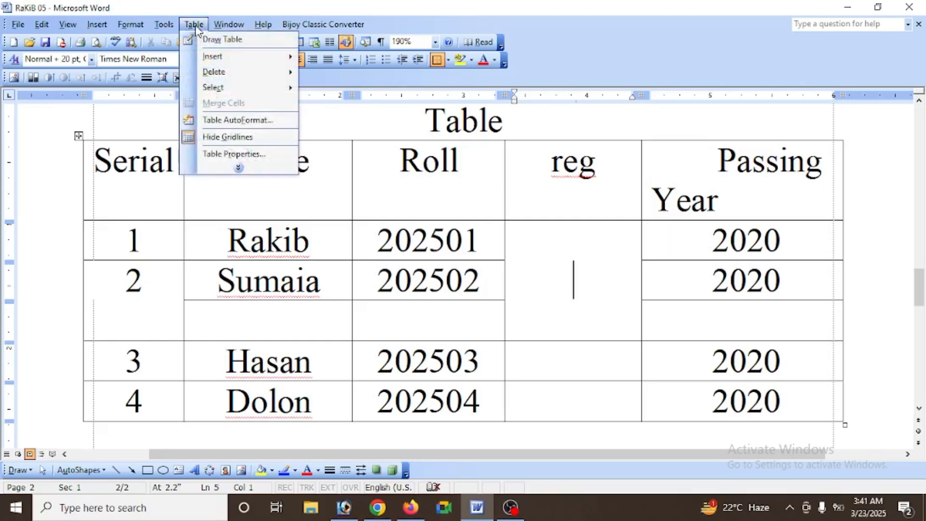
pyautogui.click(261, 41)
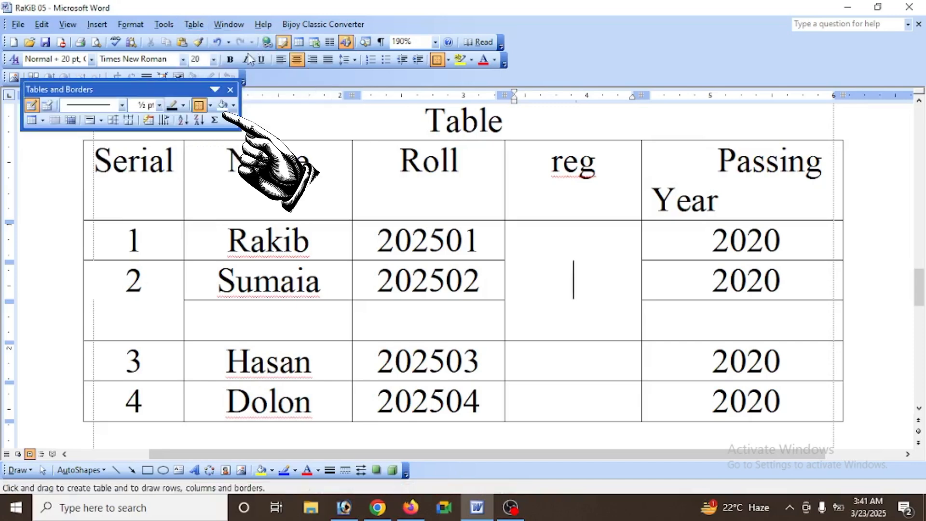
pyautogui.moveTo(203, 91); pyautogui.dragTo(255, 91)
pyautogui.click(244, 94)
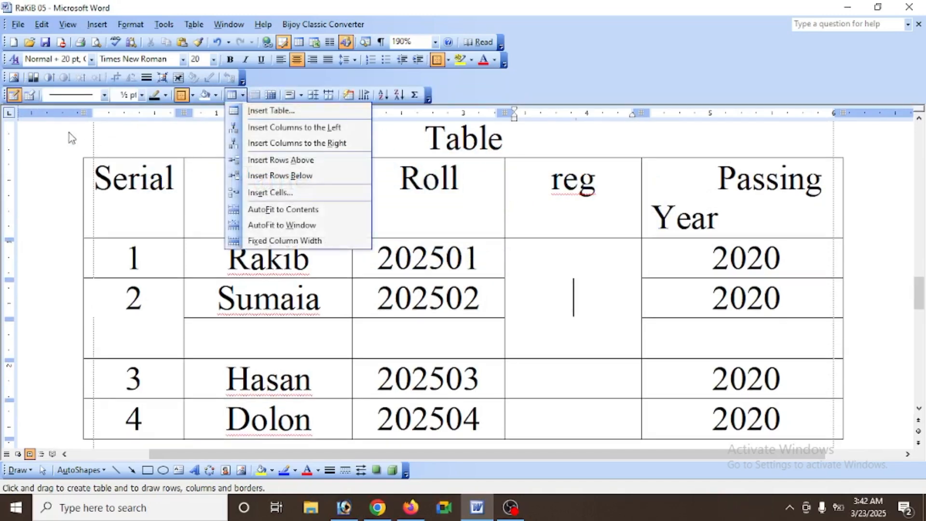
pyautogui.click(13, 99)
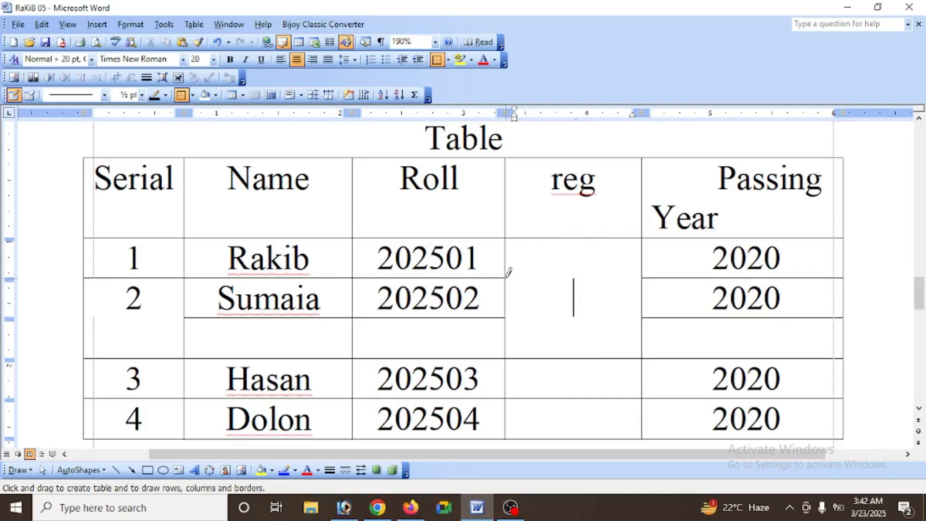
# Draw two horizontal row dividers and two vertical dividers inside the merged reg cell, running the second vertical only below the serial 1 row.
pyautogui.moveTo(508, 273); pyautogui.dragTo(628, 273)
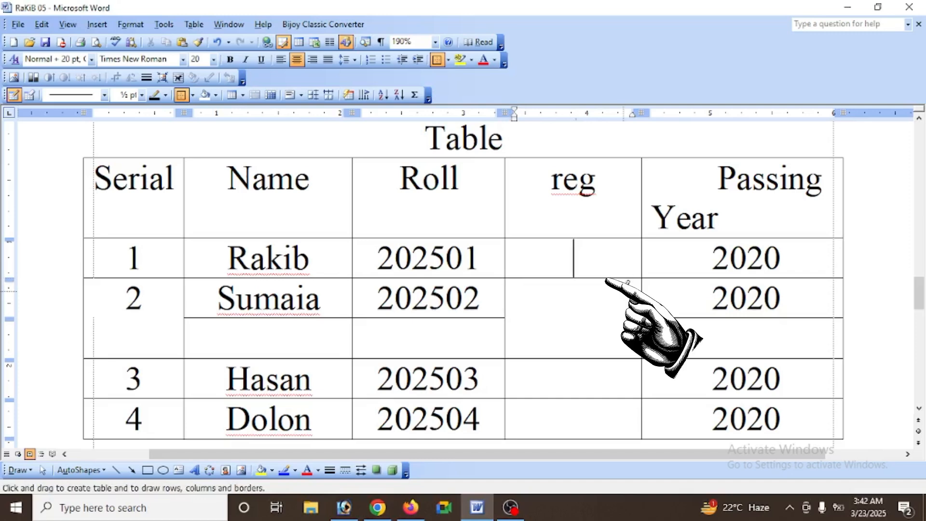
pyautogui.moveTo(576, 237); pyautogui.dragTo(575, 314)
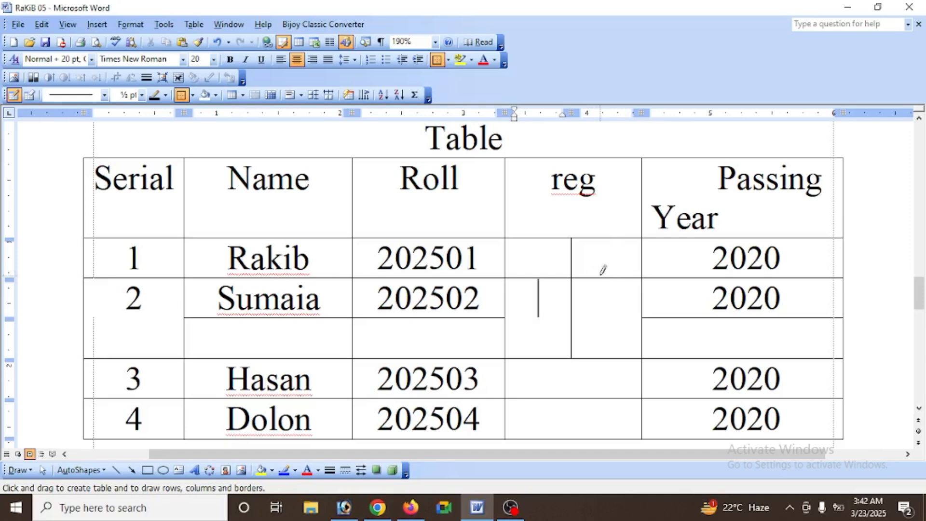
pyautogui.moveTo(602, 271); pyautogui.dragTo(602, 356)
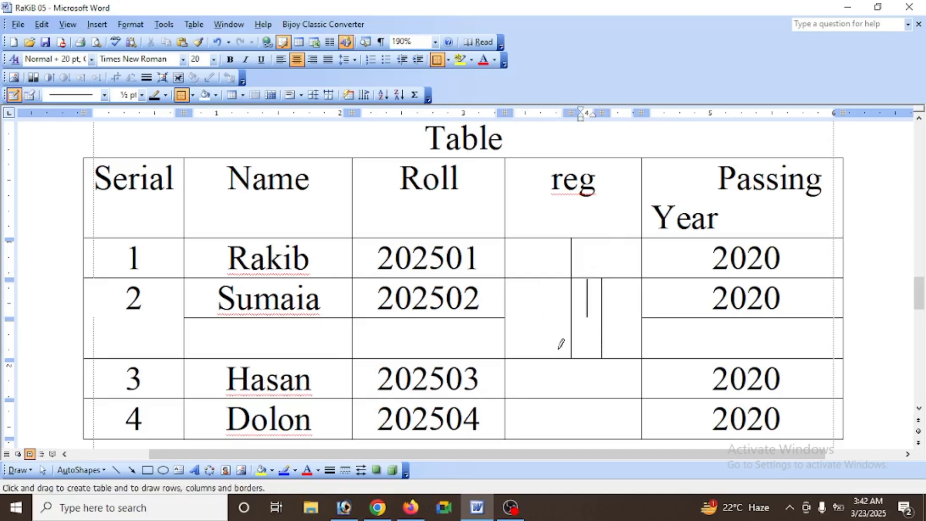
pyautogui.moveTo(510, 315); pyautogui.dragTo(625, 313)
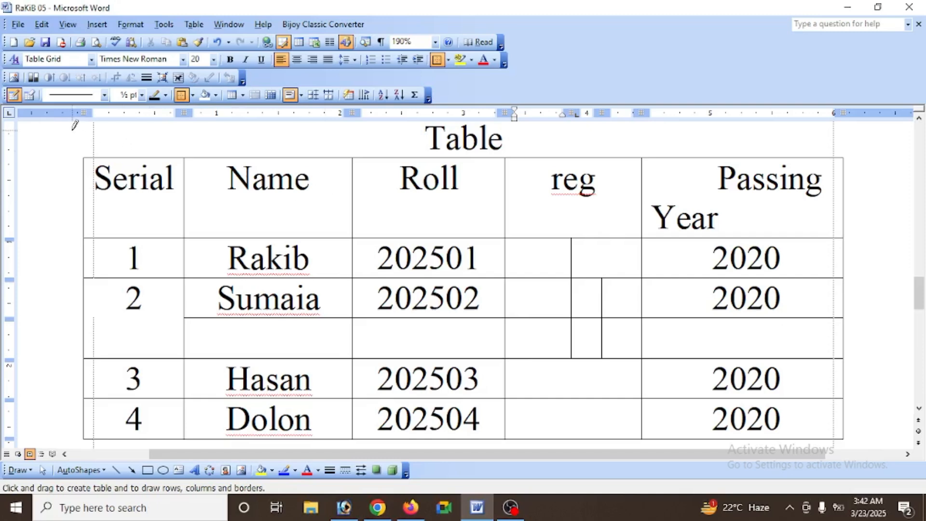
# Erase the two horizontal lines in the left part of the reg column, between the serial 1, serial 2 and blank rows.
pyautogui.click(31, 99)
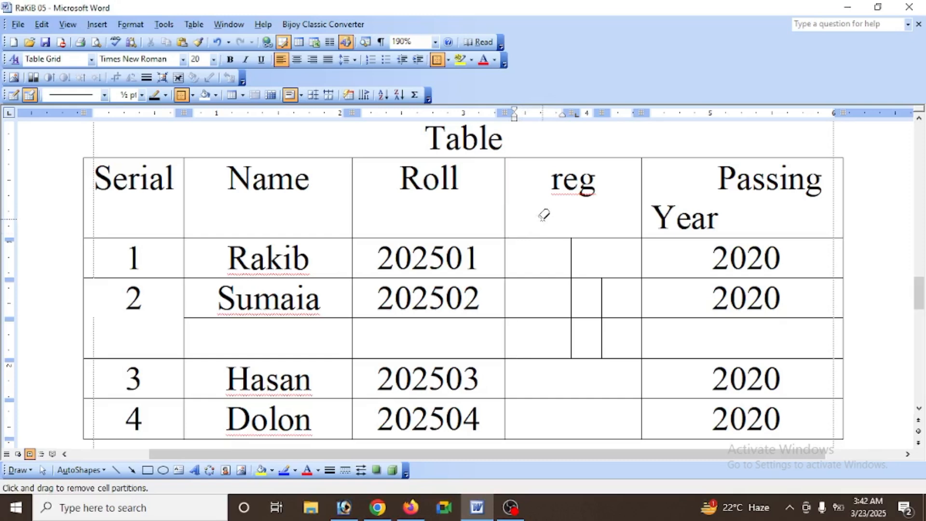
pyautogui.click(539, 277)
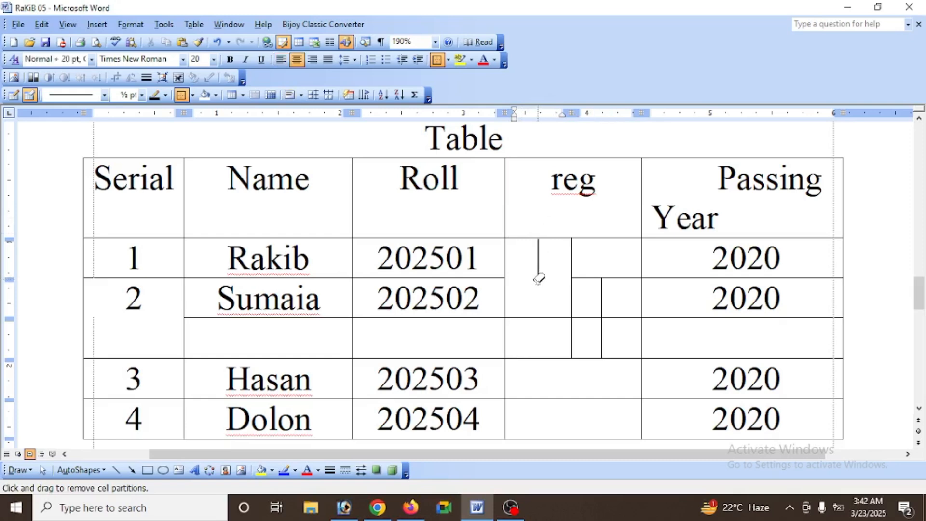
pyautogui.click(538, 317)
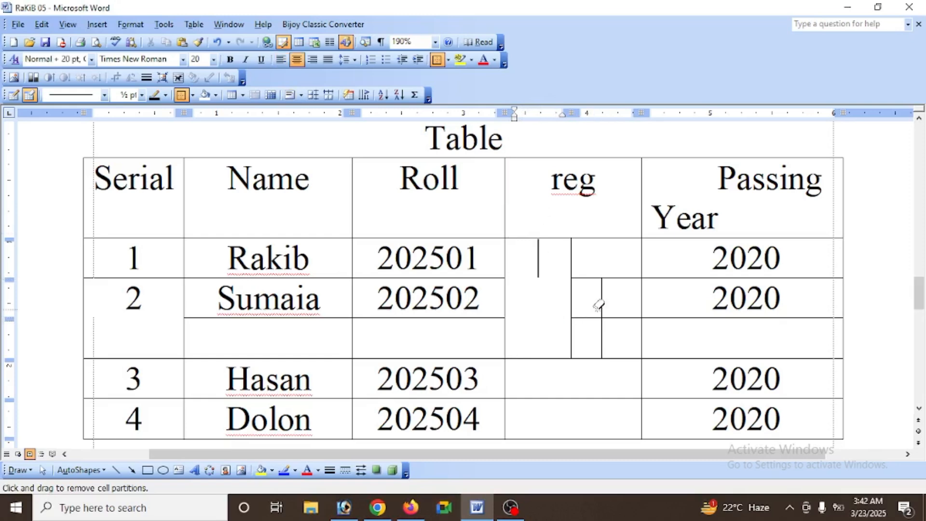
# Erase the lines beneath the serial 2 row's Roll and Name cells to join each with the blank cell below.
pyautogui.click(439, 316)
pyautogui.press('Escape')
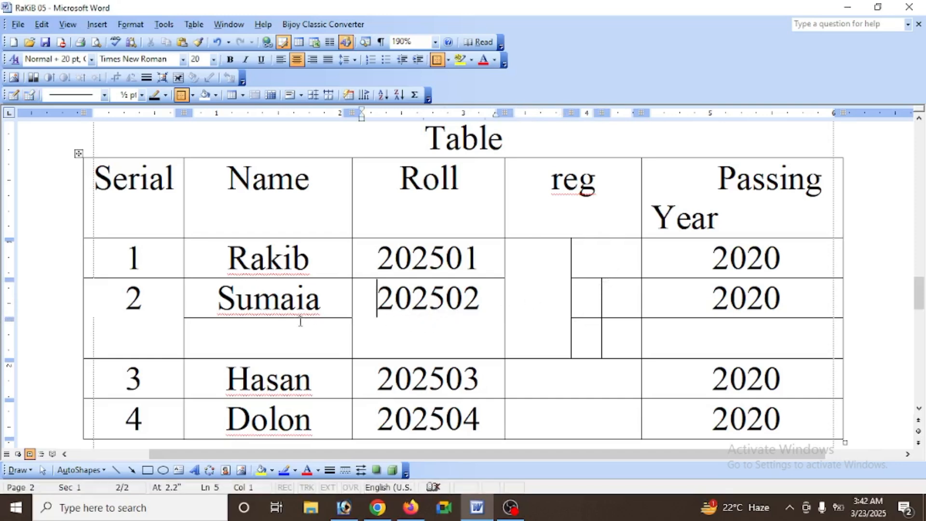
pyautogui.click(29, 95)
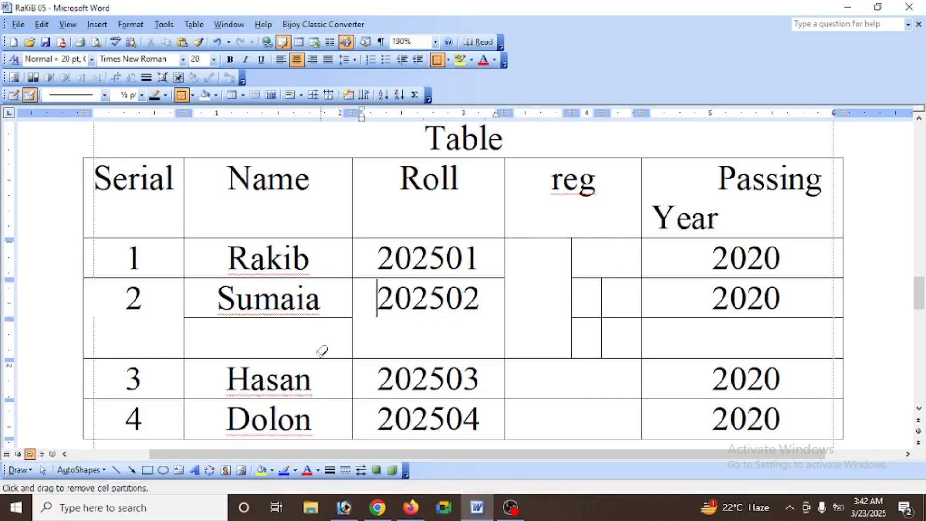
pyautogui.click(319, 317)
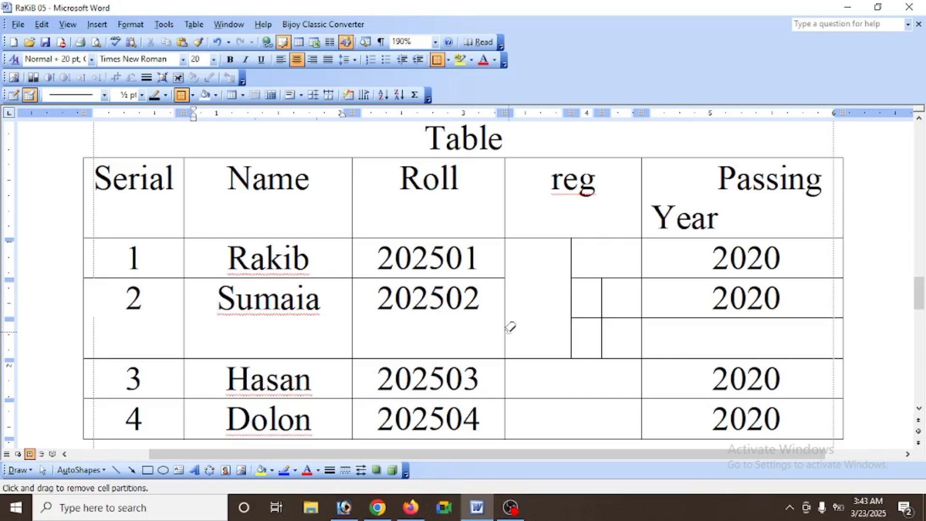
# Review the available border line styles, line weights, border colour control and border placement options.
pyautogui.click(104, 95)
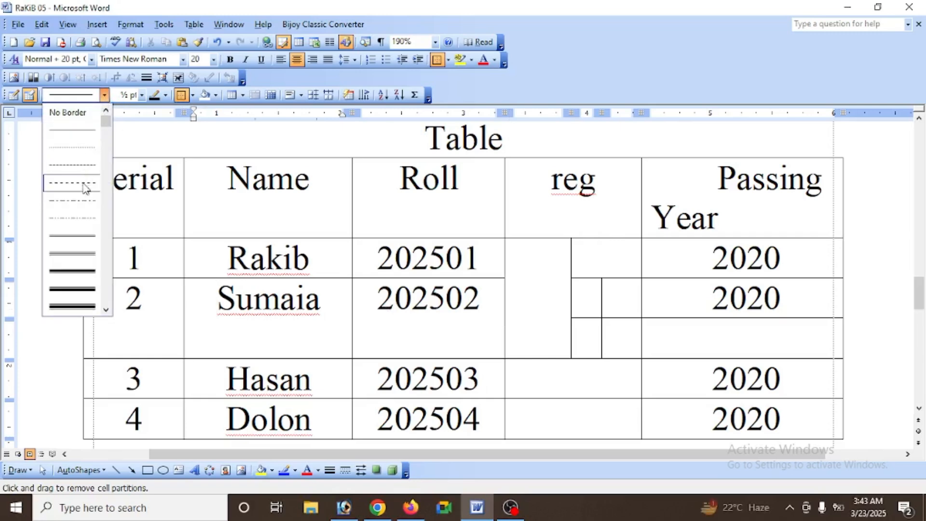
pyautogui.scroll(-2, 83, 233)
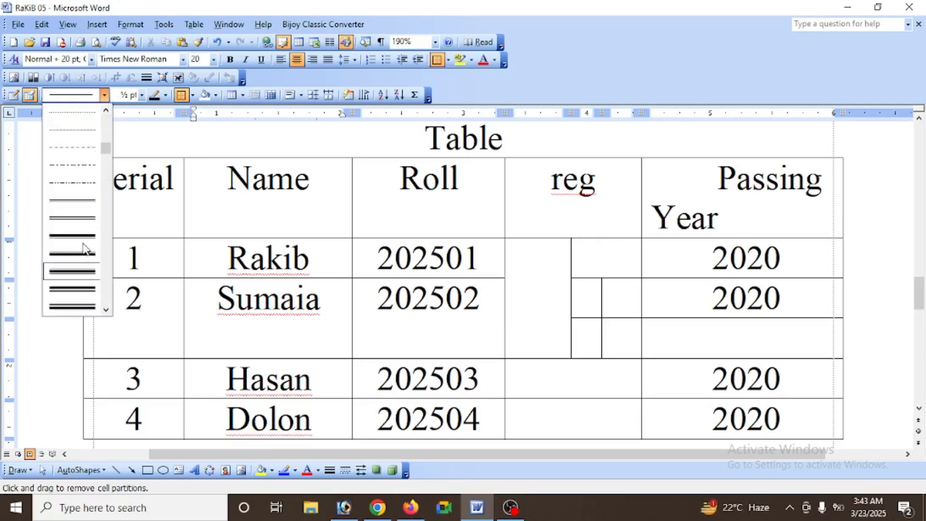
pyautogui.click(141, 96)
pyautogui.click(142, 95)
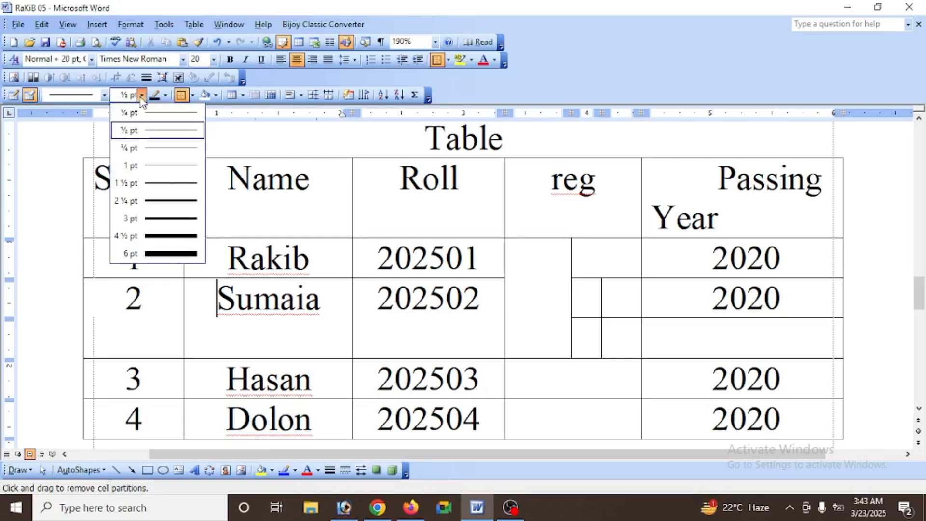
pyautogui.click(166, 96)
pyautogui.click(166, 95)
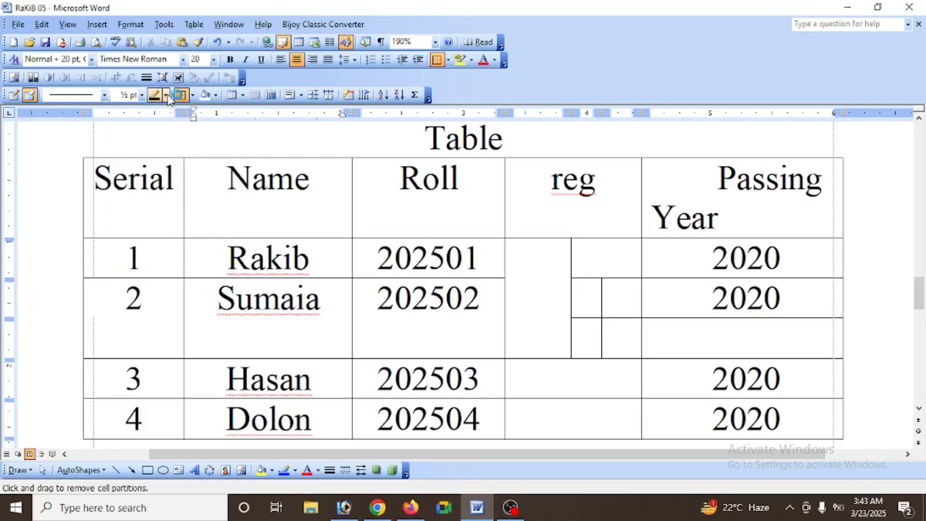
pyautogui.click(165, 95)
pyautogui.click(166, 96)
pyautogui.click(192, 96)
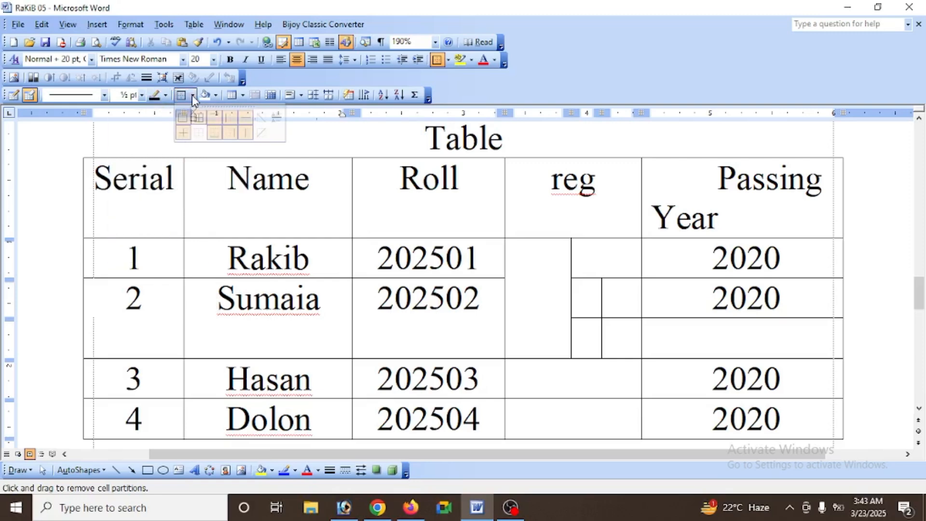
pyautogui.click(192, 96)
pyautogui.click(192, 95)
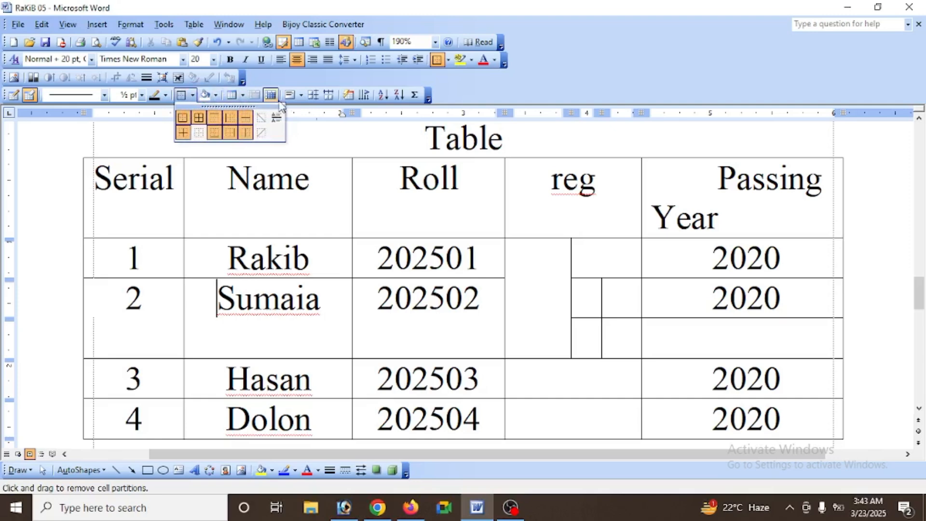
# Show the full set of table commands for the reg heading cell.
pyautogui.click(535, 207)
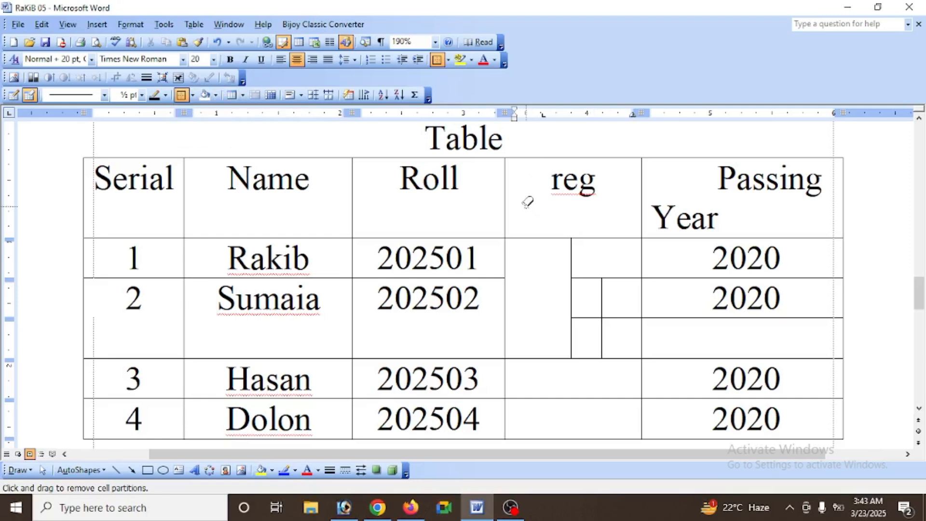
pyautogui.click(193, 25)
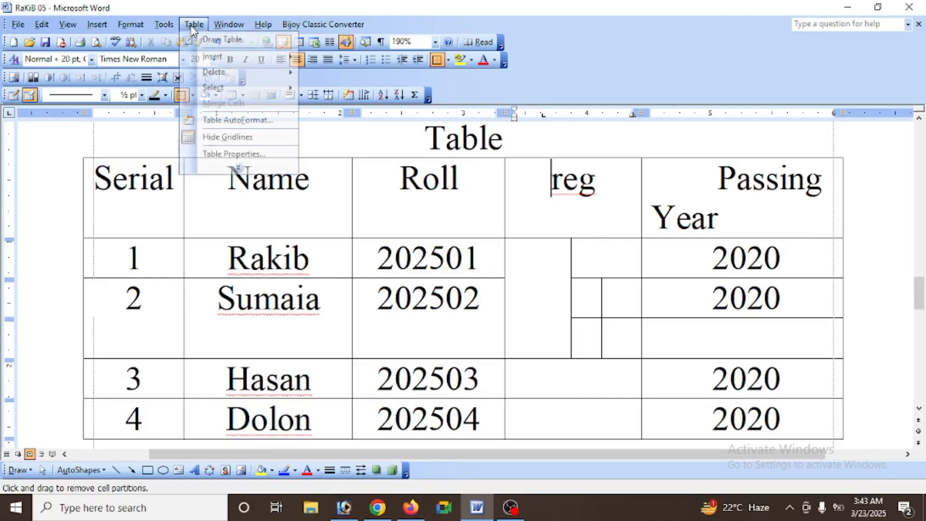
pyautogui.click(240, 169)
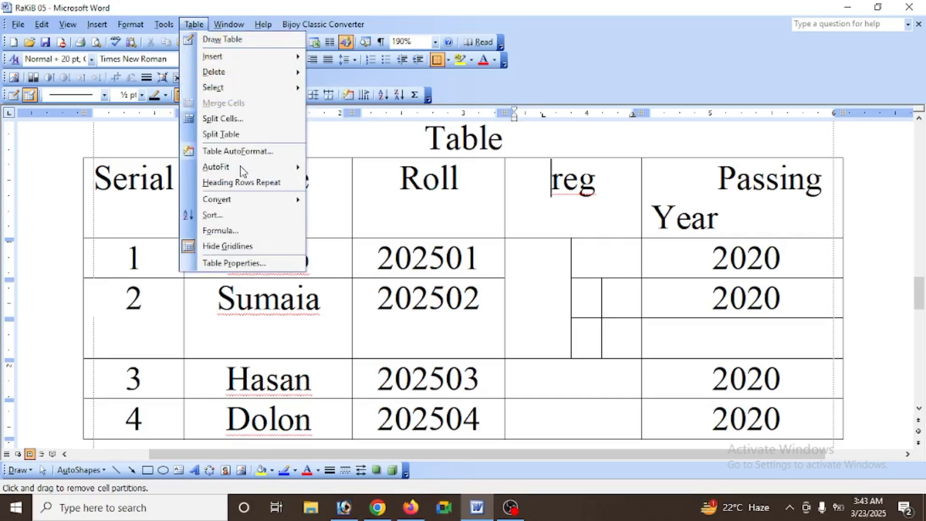